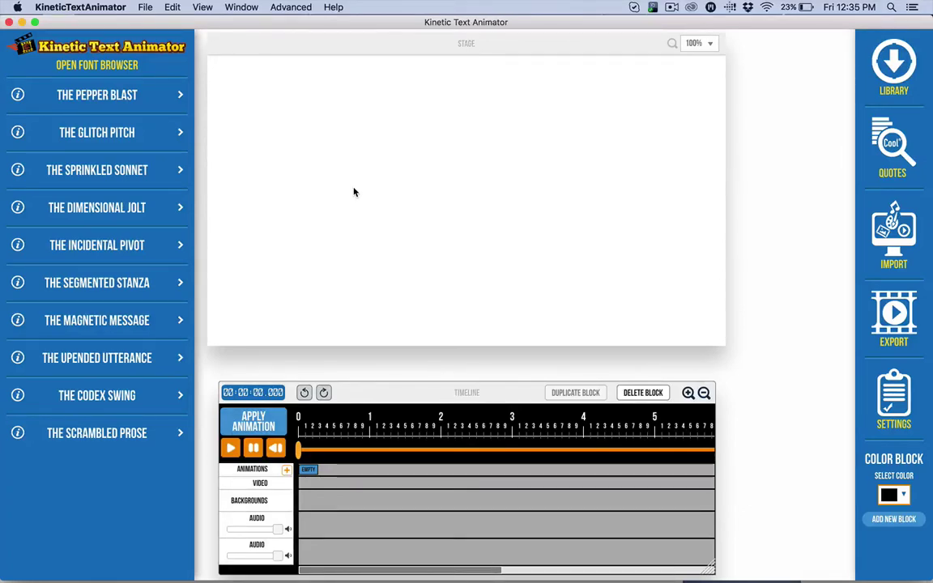
# - Open the media Library, search it for INSPIRATIONAL, then close the results window
pyautogui.click(289, 7)
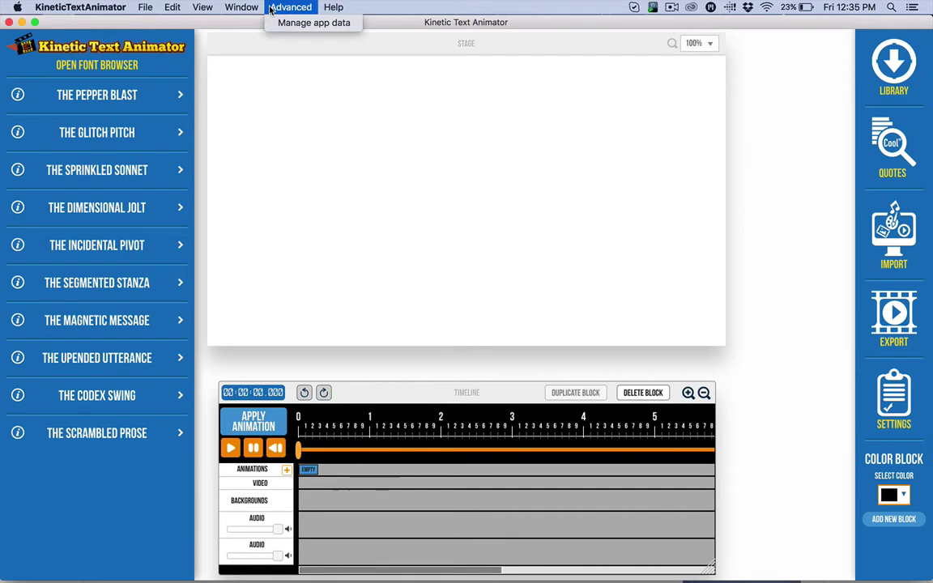
pyautogui.click(316, 22)
pyautogui.click(879, 71)
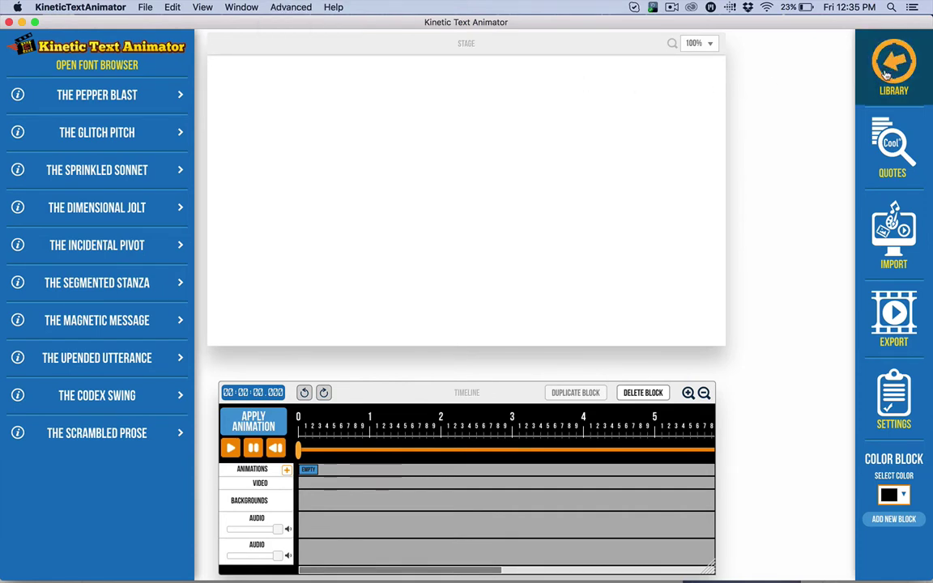
pyautogui.doubleClick(693, 119)
pyautogui.write('INSPI')
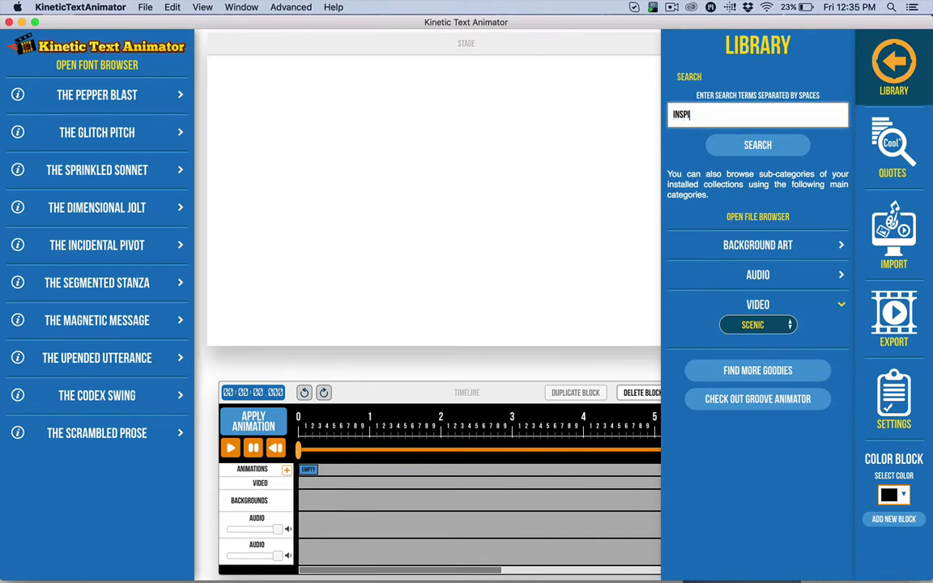
pyautogui.write('RATIONAL')
pyautogui.press('Return')
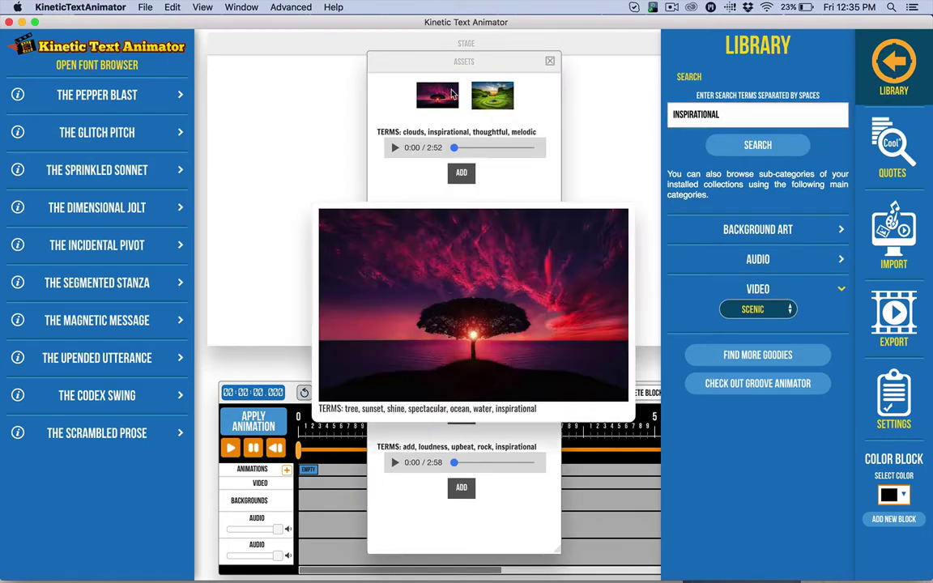
pyautogui.moveTo(489, 92)
pyautogui.moveTo(450, 95)
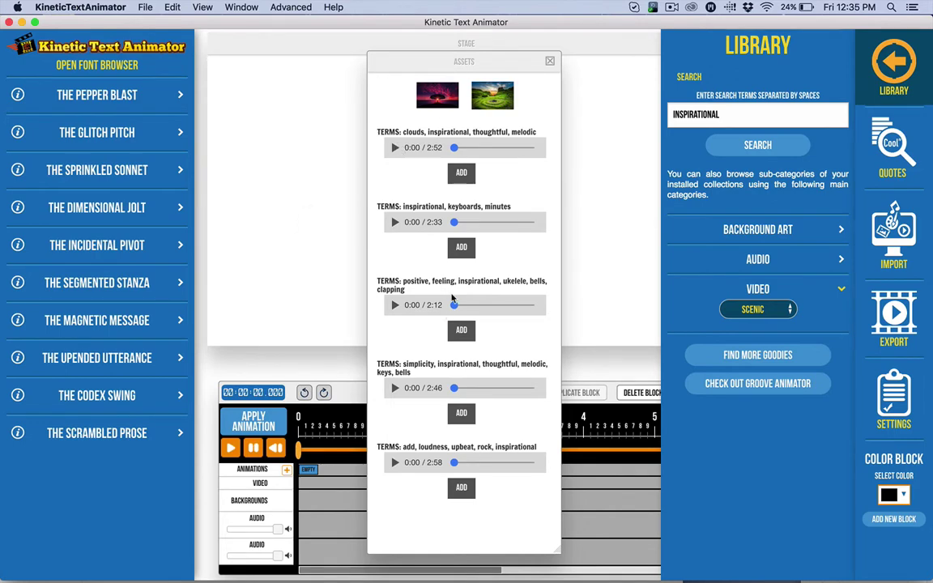
pyautogui.click(550, 61)
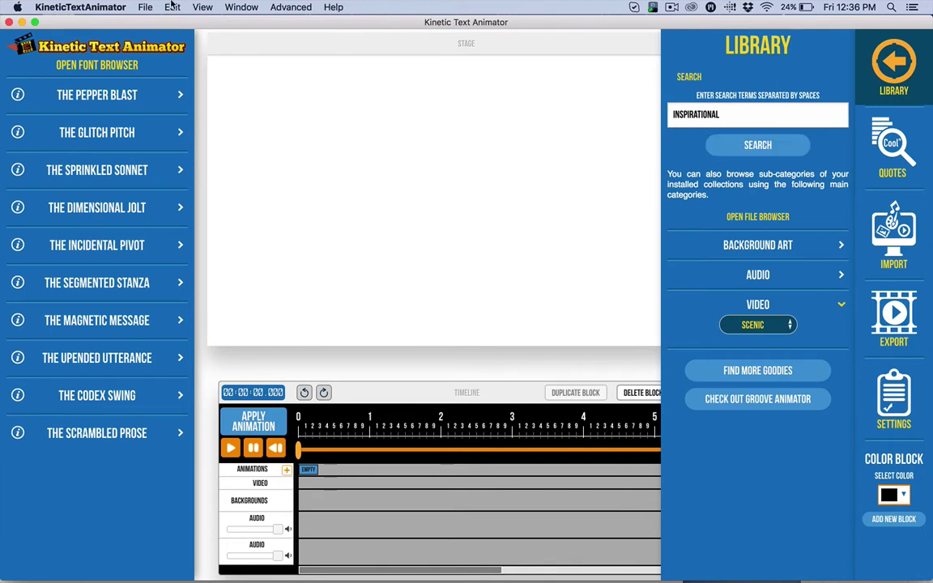
pyautogui.moveTo(103, 21); pyautogui.dragTo(362, 22)
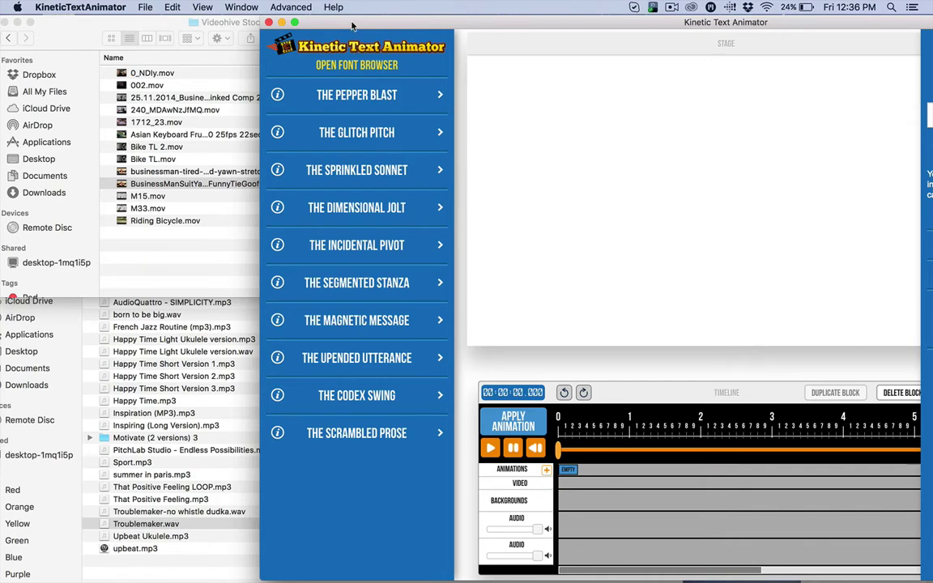
pyautogui.moveTo(319, 23); pyautogui.dragTo(344, 28)
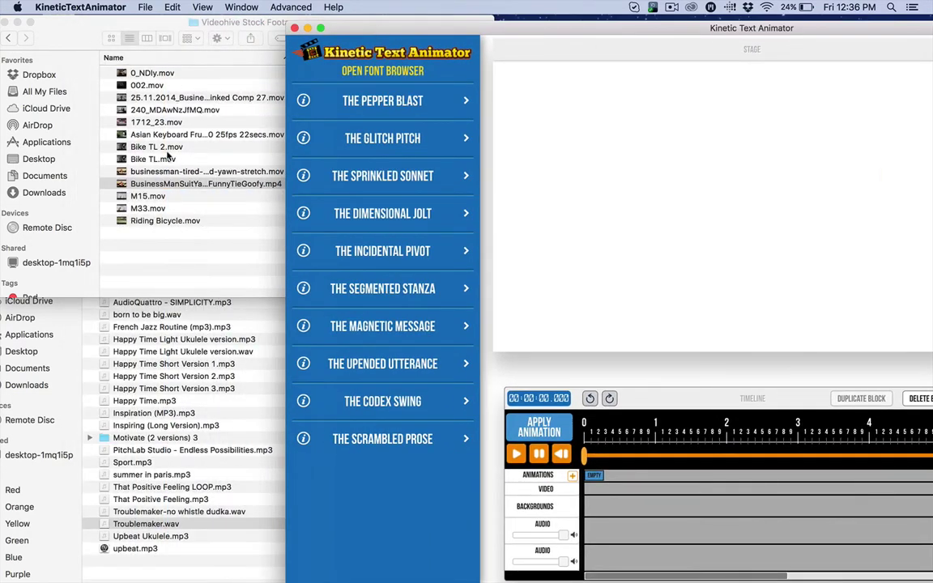
pyautogui.click(193, 216)
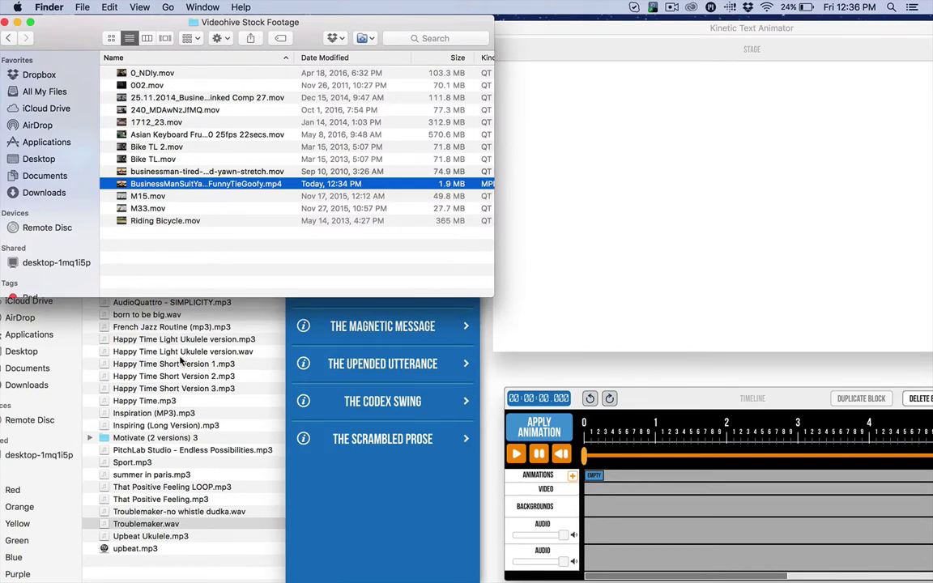
pyautogui.click(156, 318)
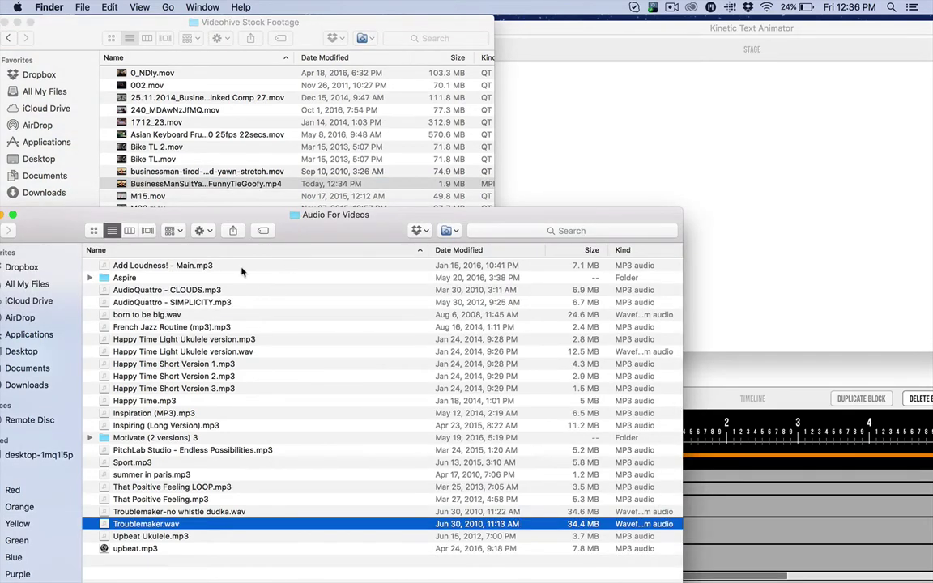
pyautogui.click(531, 54)
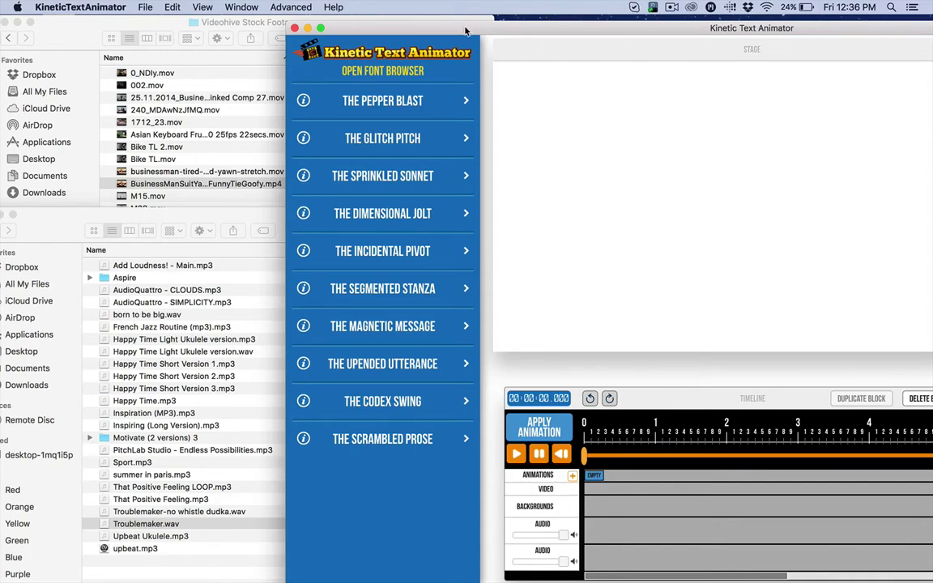
pyautogui.moveTo(466, 30); pyautogui.dragTo(219, 25)
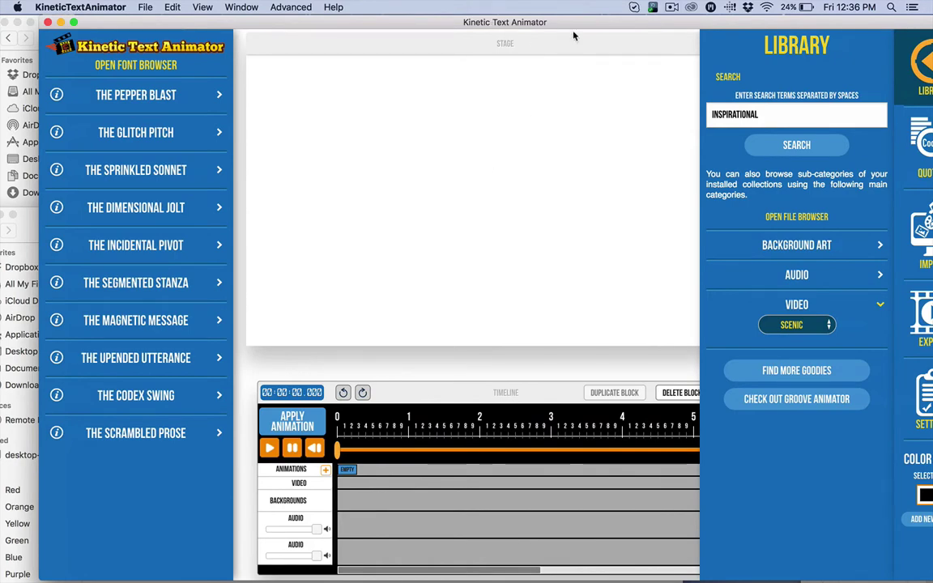
pyautogui.moveTo(575, 25); pyautogui.dragTo(537, 19)
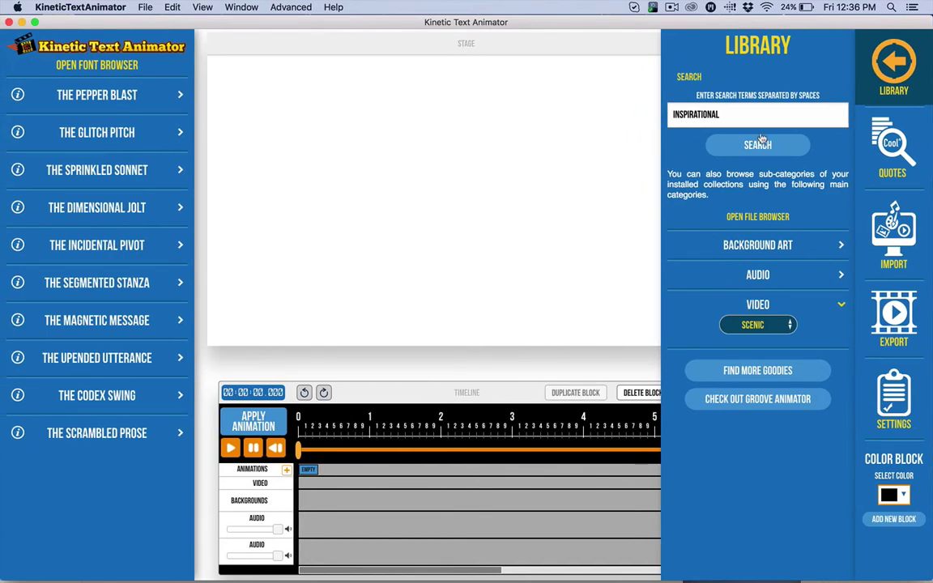
# - Close the Library and open the app data folder via Advanced > Manage app data
pyautogui.click(887, 65)
pyautogui.click(291, 8)
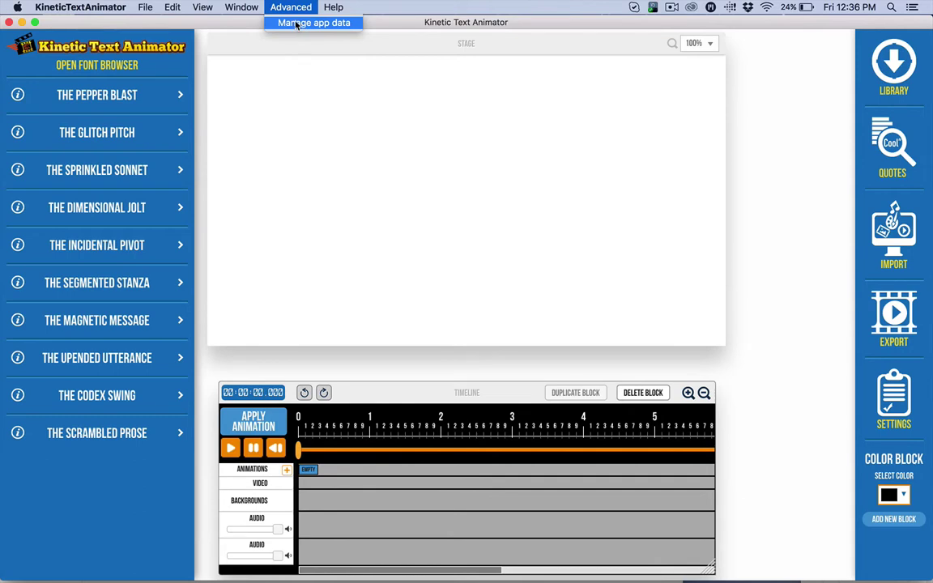
pyautogui.click(296, 23)
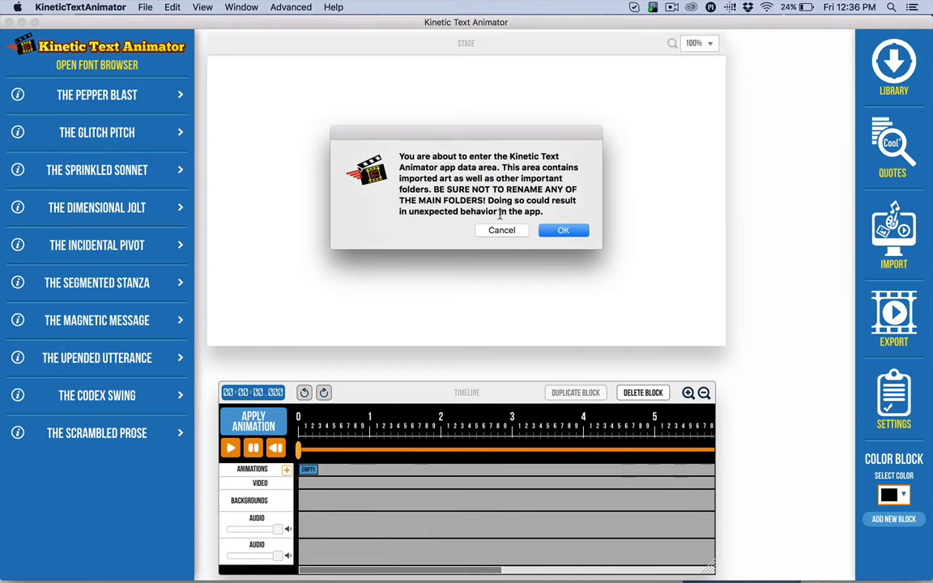
pyautogui.click(564, 230)
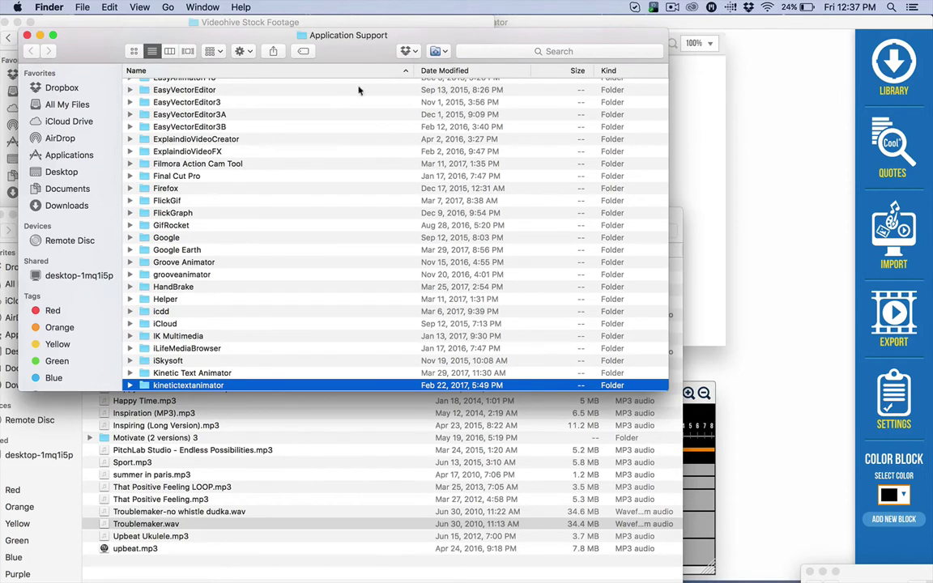
# - Enter the kinetictextanimator data folder and open its audio folder
pyautogui.doubleClick(149, 388)
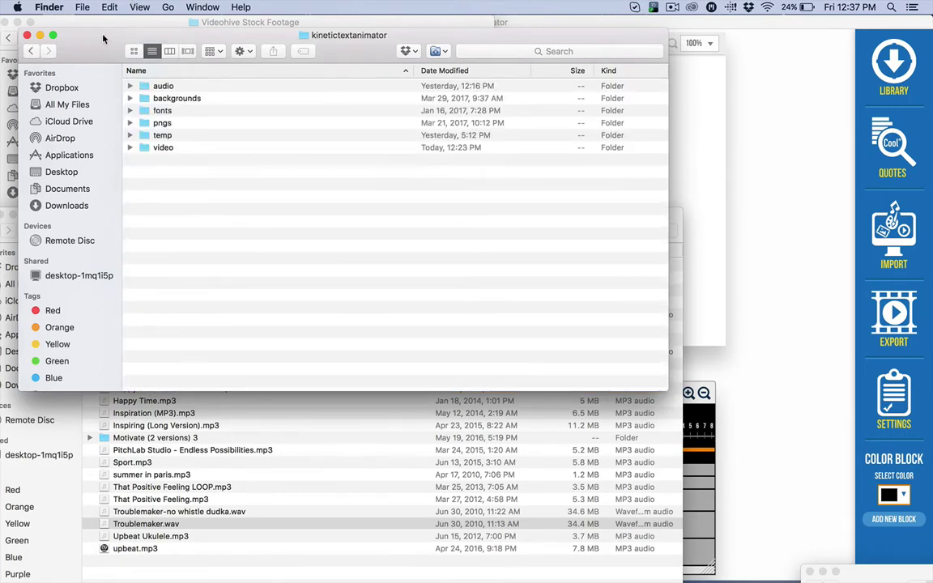
pyautogui.click(147, 89)
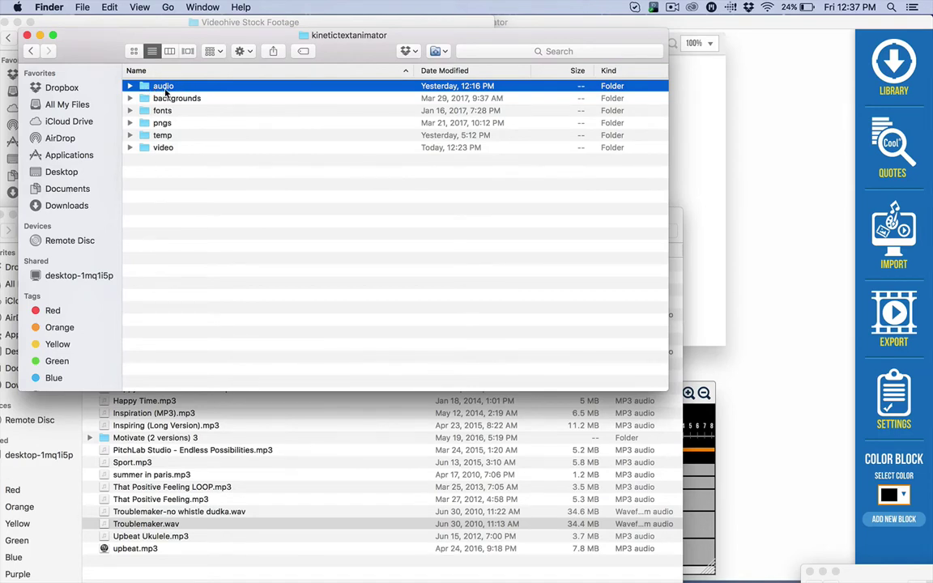
pyautogui.click(151, 97)
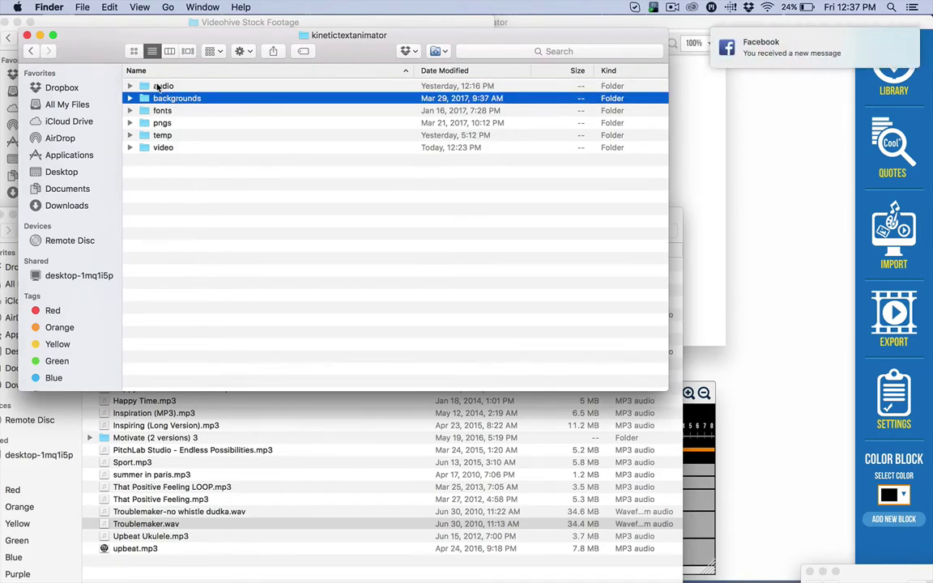
pyautogui.click(148, 144)
pyautogui.doubleClick(154, 85)
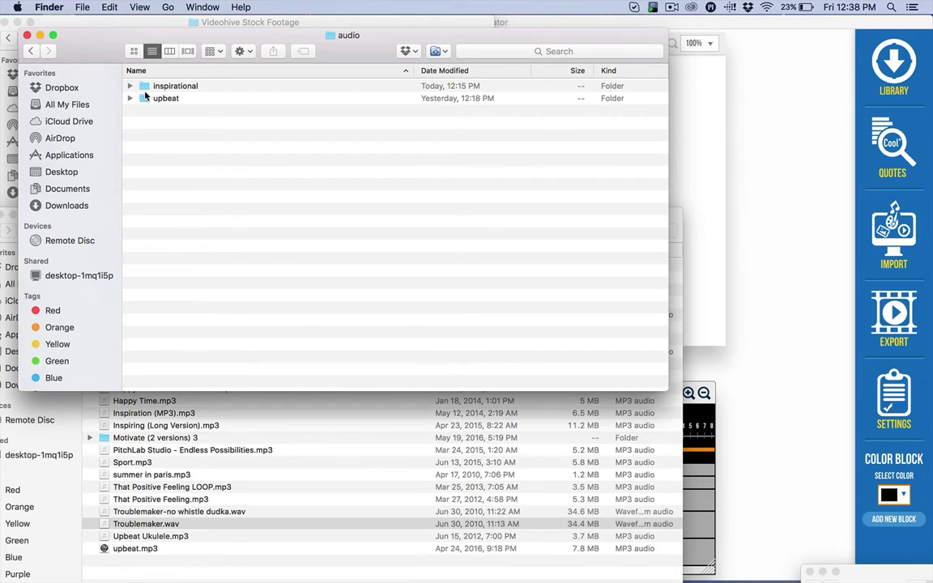
# - Check the MP3s in the inspirational folder, then return to the Audio For Videos folder
pyautogui.moveTo(95, 47); pyautogui.dragTo(260, 50)
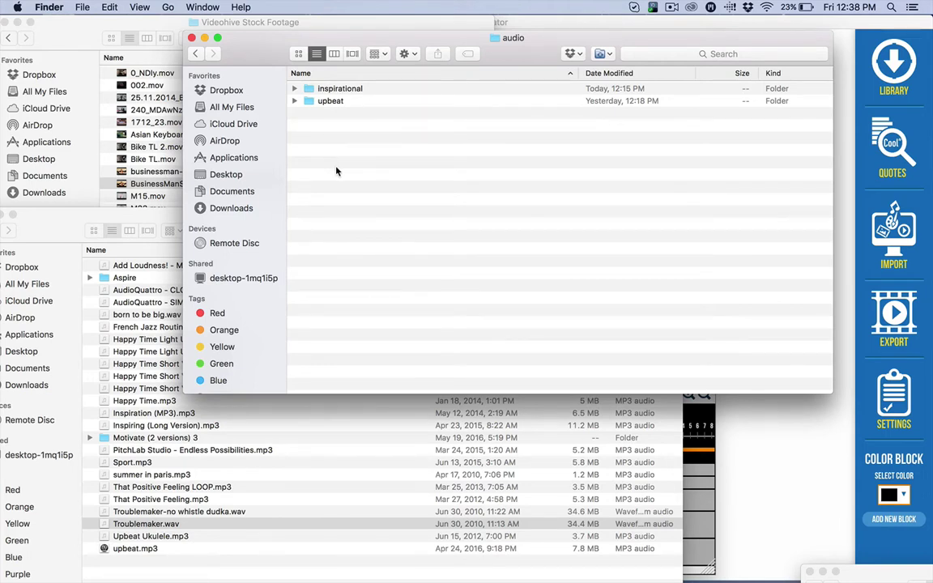
pyautogui.doubleClick(308, 89)
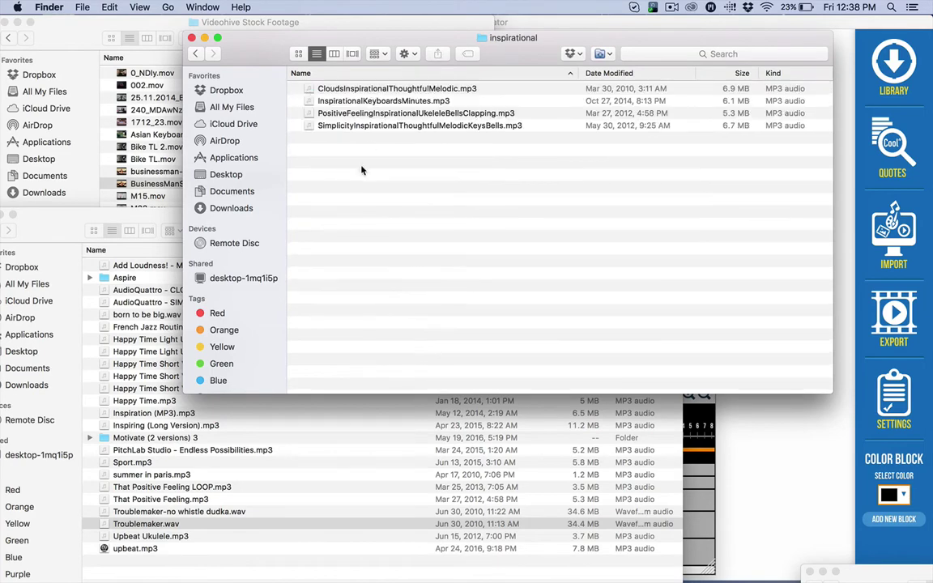
pyautogui.click(195, 54)
pyautogui.click(64, 229)
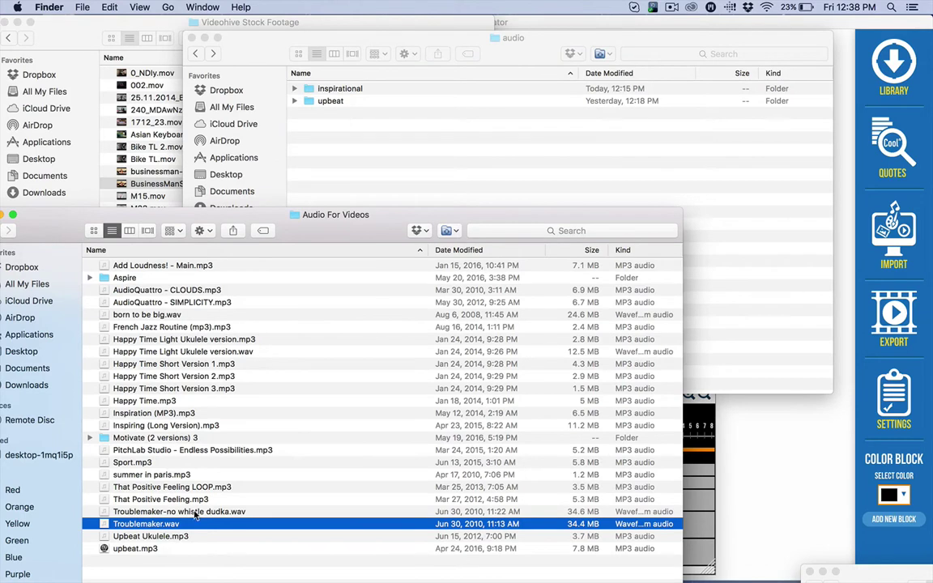
# - Open Troublemaker.wav in QuickTime Player and close the That Positive Feeling.mp3 player
pyautogui.rightClick(142, 524)
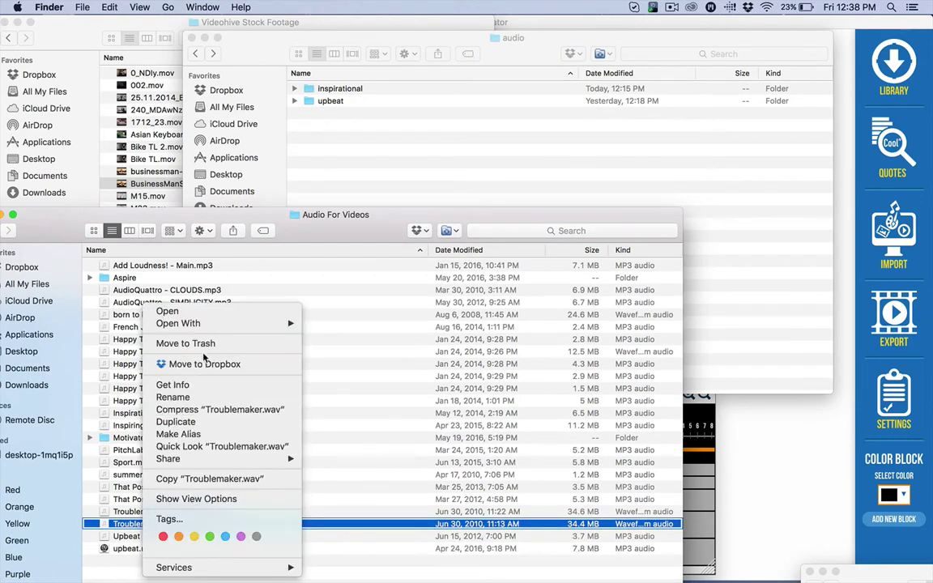
pyautogui.moveTo(266, 323)
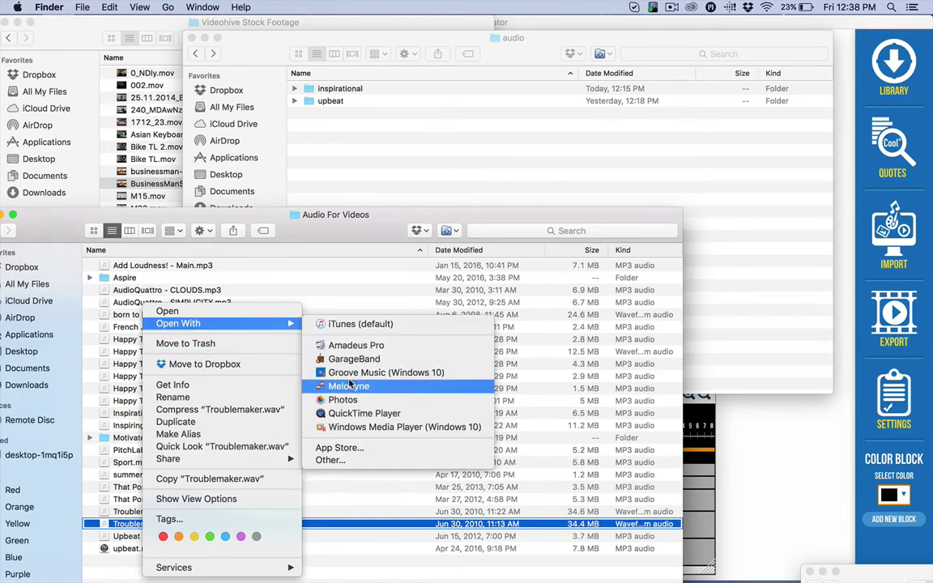
pyautogui.click(340, 413)
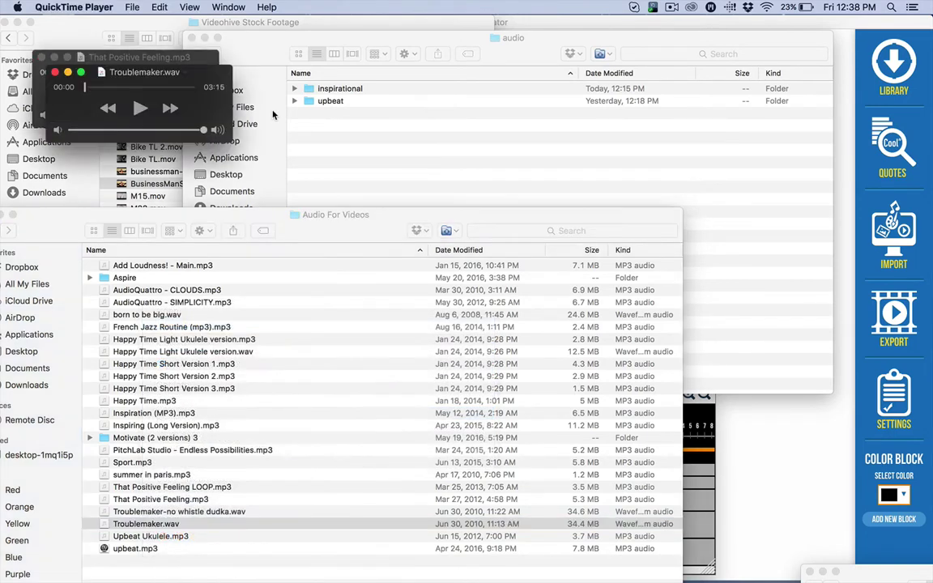
pyautogui.click(111, 53)
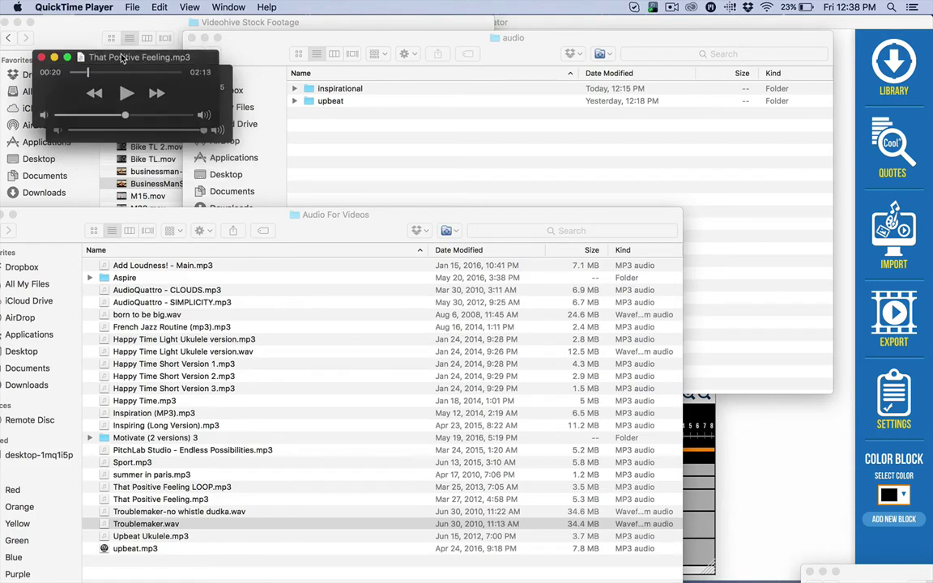
pyautogui.click(42, 57)
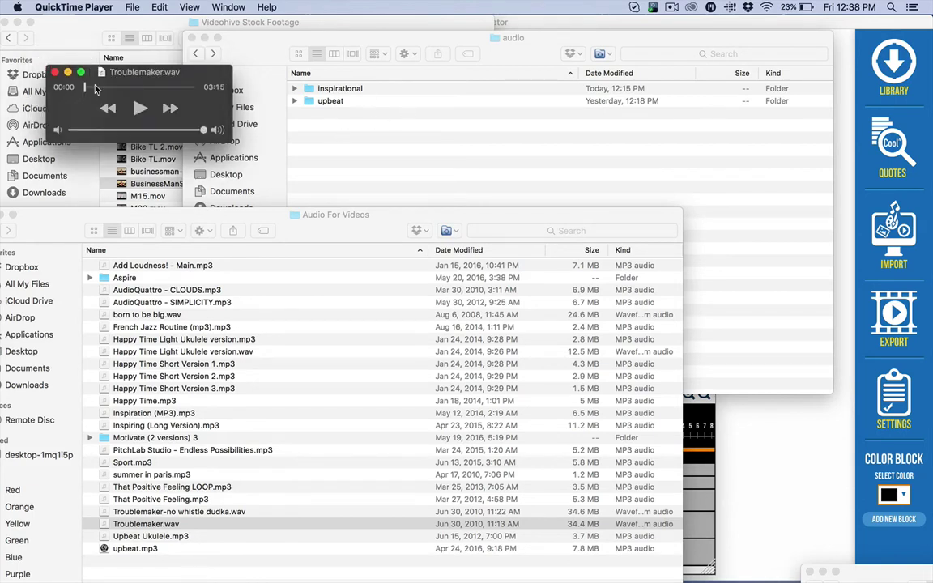
pyautogui.click(142, 72)
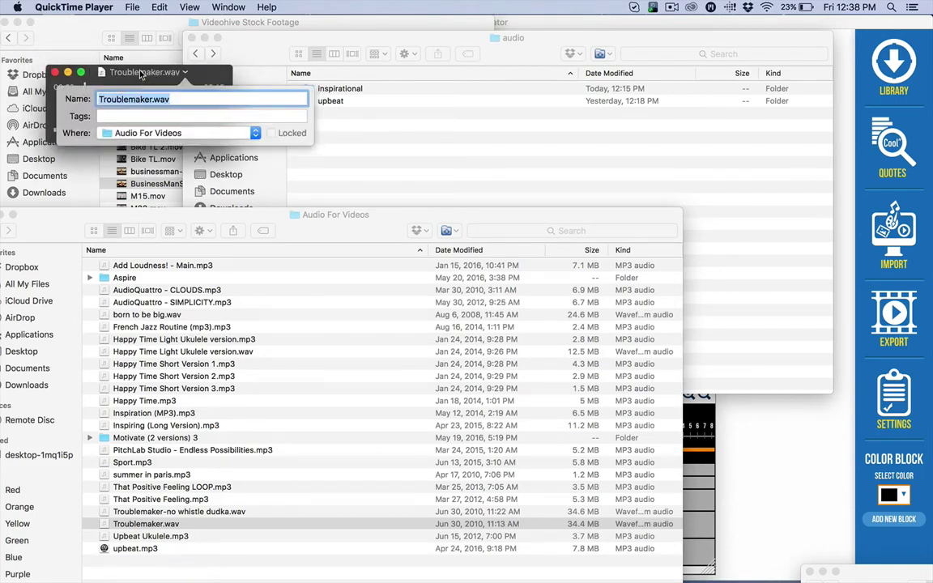
pyautogui.press('Return')
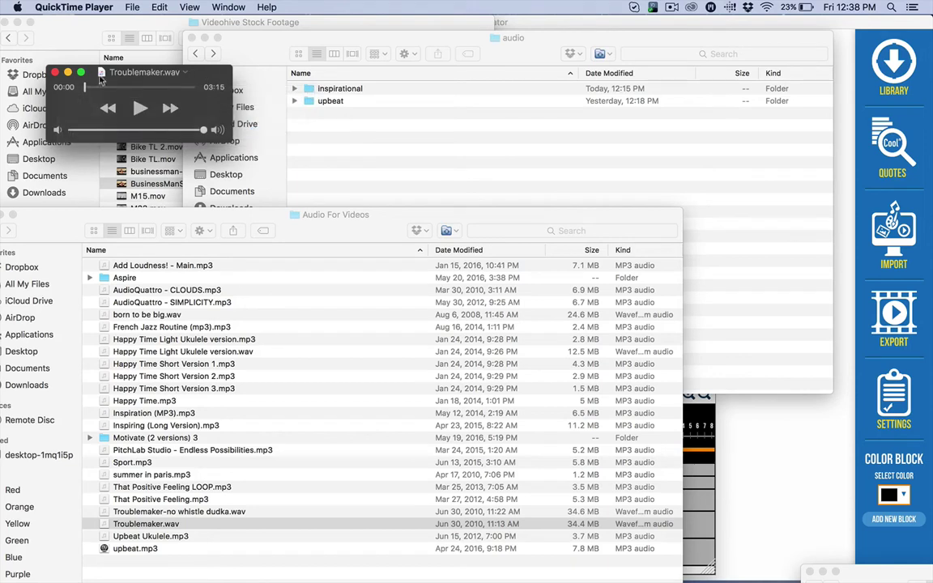
# - Preview Troublemaker.wav, skipping ahead, and pause it at 01:48
pyautogui.click(140, 107)
pyautogui.moveTo(95, 87); pyautogui.dragTo(134, 87)
pyautogui.click(140, 108)
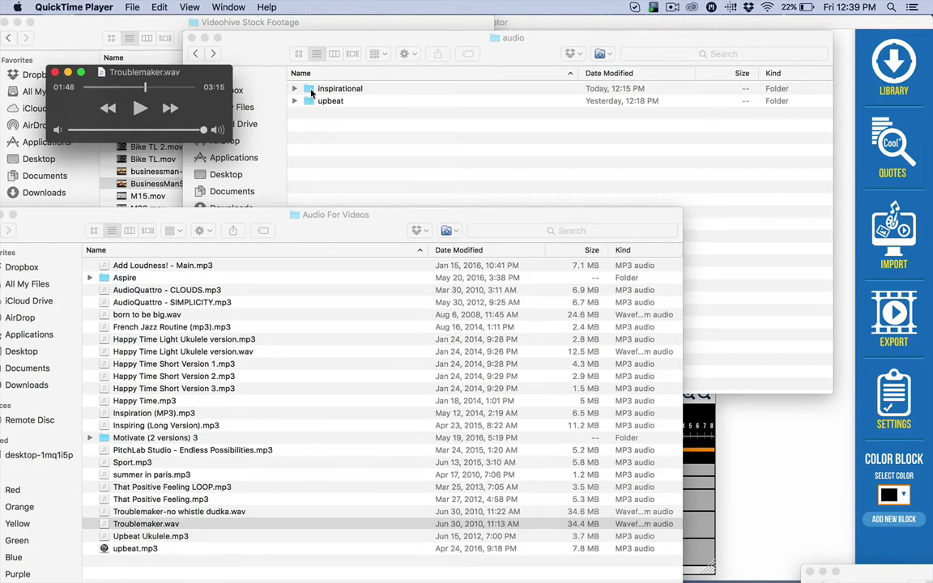
# - Move Troublemaker.wav from Audio For Videos into the upbeat folder
pyautogui.doubleClick(285, 97)
pyautogui.click(50, 213)
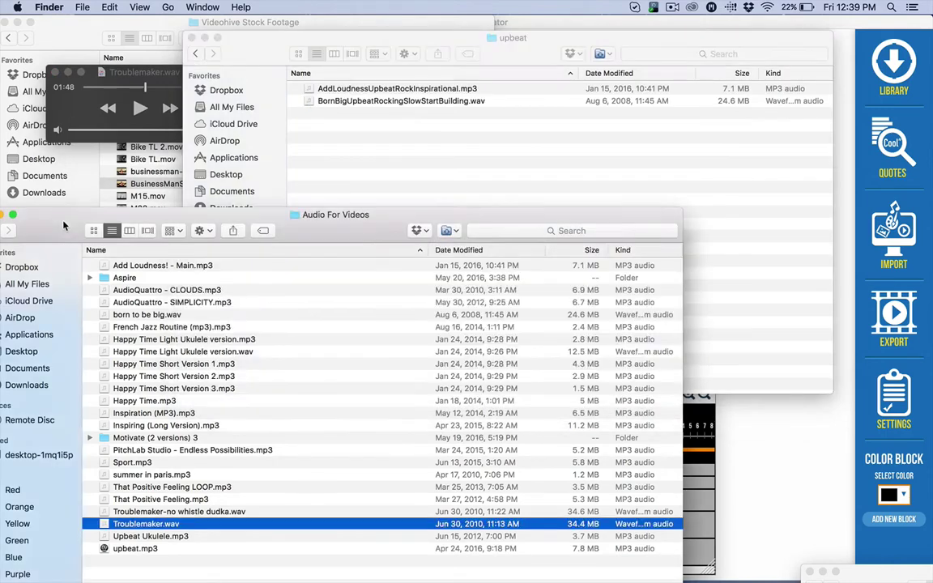
pyautogui.moveTo(146, 528); pyautogui.dragTo(411, 113)
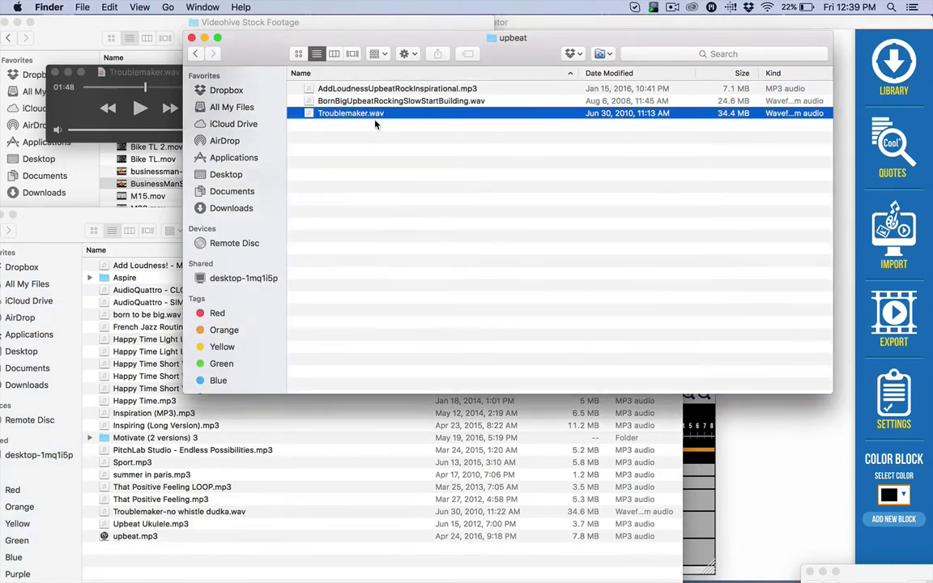
# - Rename it TroublemakerXylophoneTwangPlayfulFunnyGuitar.wav
pyautogui.press('Return')
pyautogui.press('Left')
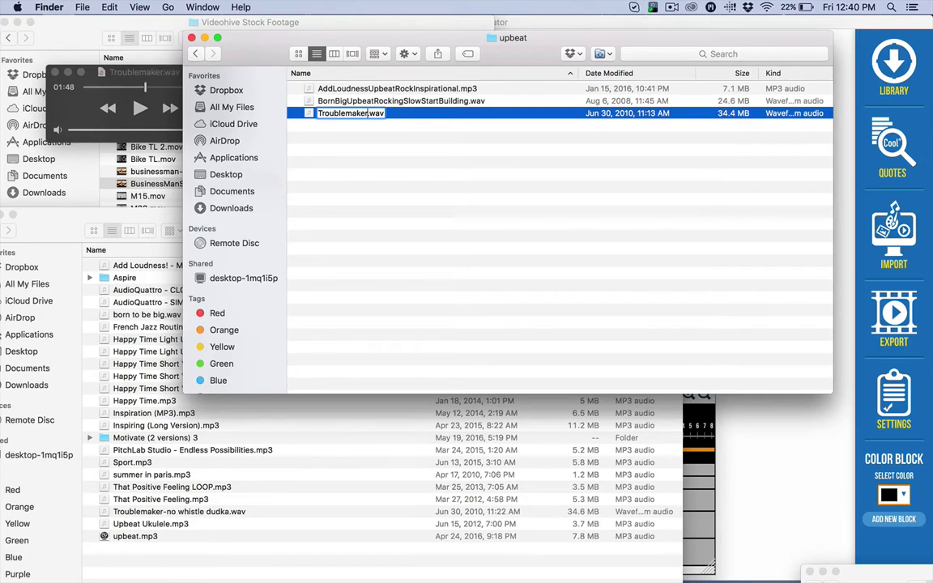
pyautogui.write('Xylophon')
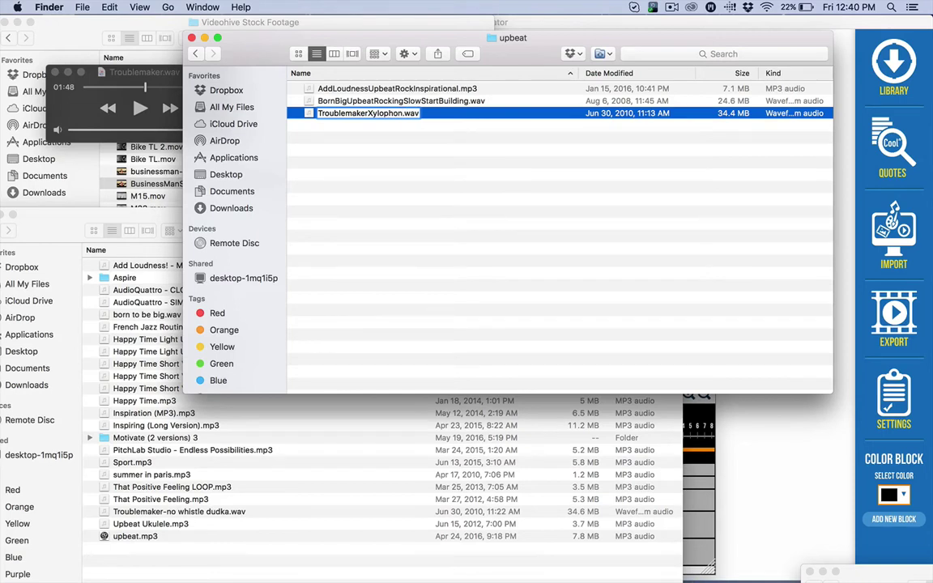
pyautogui.write('eTw')
pyautogui.write('angPl')
pyautogui.write('ayfulFF')
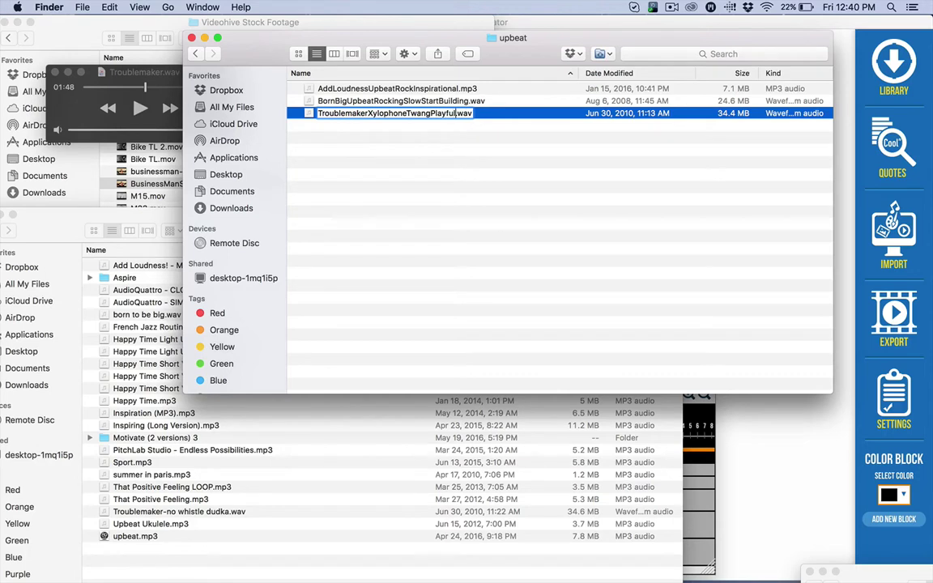
pyautogui.press('BackSpace')
pyautogui.write('unny')
pyautogui.press('BackSpace')
pyautogui.press('BackSpace')
pyautogui.write('ny')
pyautogui.write('Guitar')
pyautogui.press('Return')
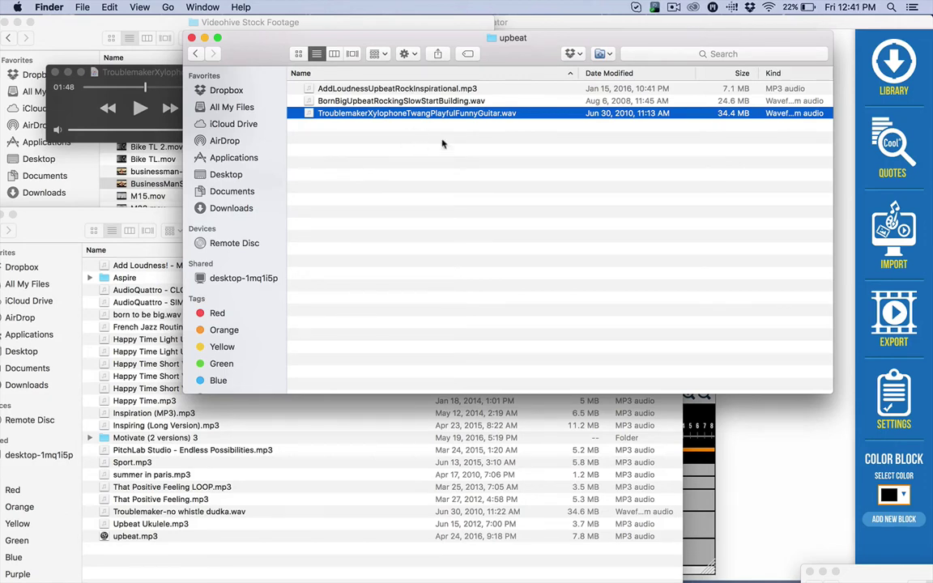
# - Go back up to the library's main folder and open its video folder
pyautogui.click(194, 53)
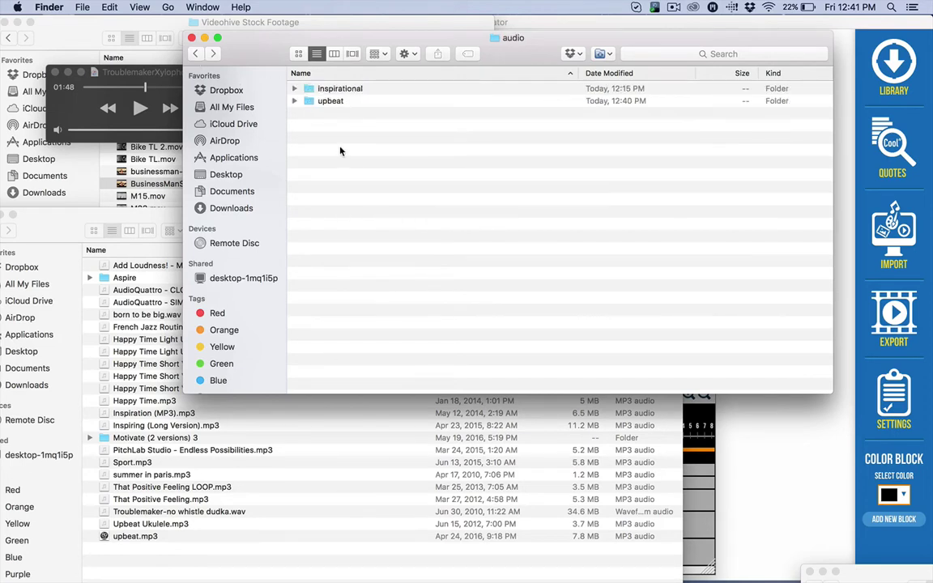
pyautogui.click(197, 55)
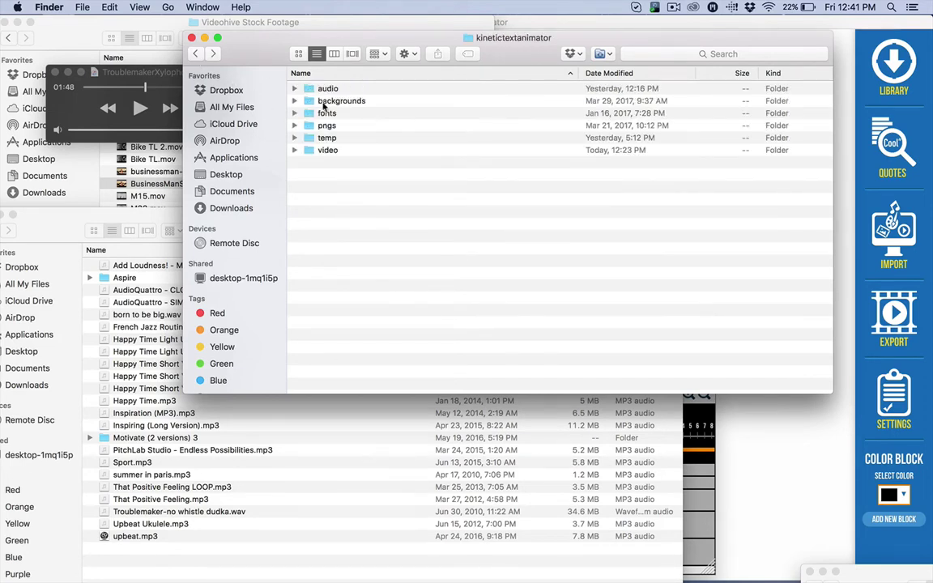
pyautogui.doubleClick(306, 149)
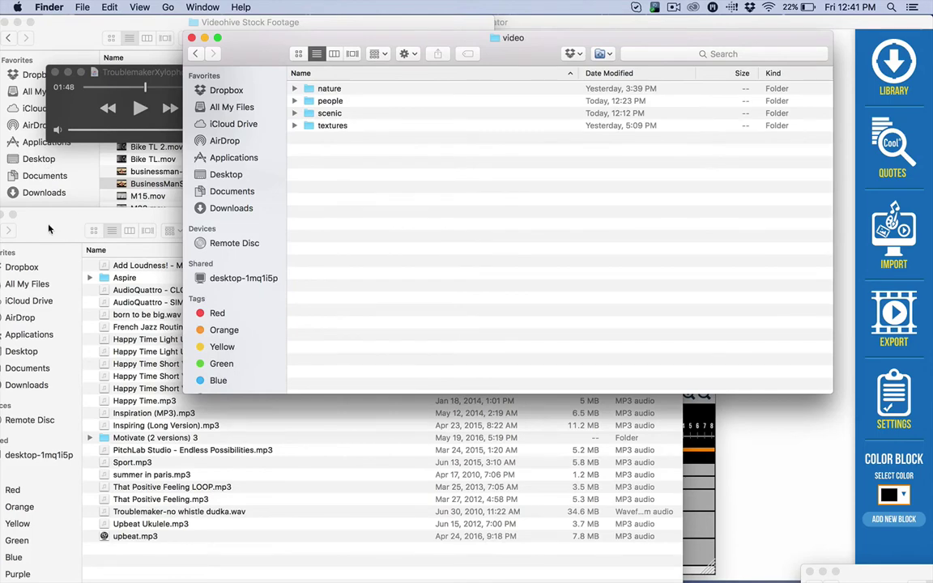
# - Arrange the video and Videohive Stock Footage windows, then select the BusinessManSuit clip for renaming
pyautogui.click(63, 209)
pyautogui.click(71, 33)
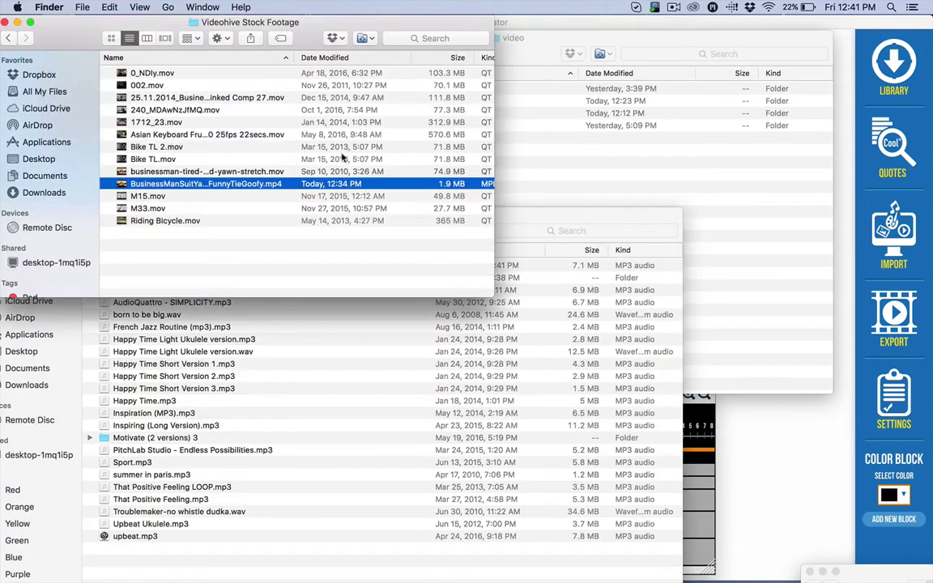
pyautogui.click(613, 153)
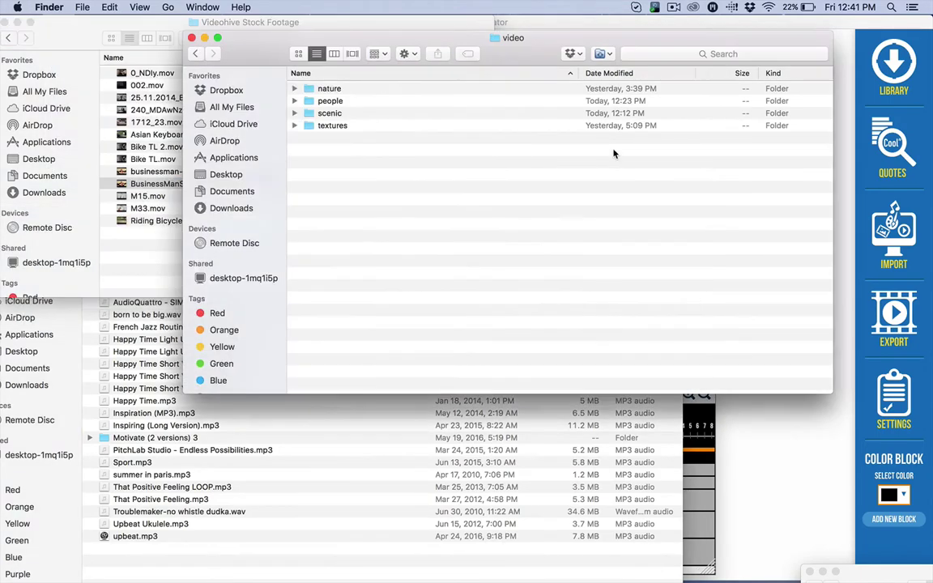
pyautogui.click(59, 32)
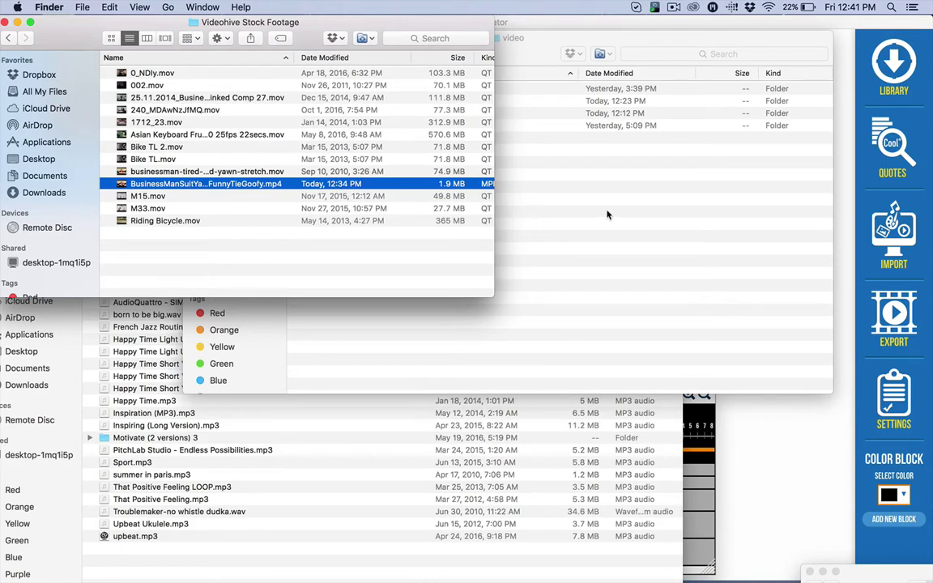
pyautogui.click(545, 188)
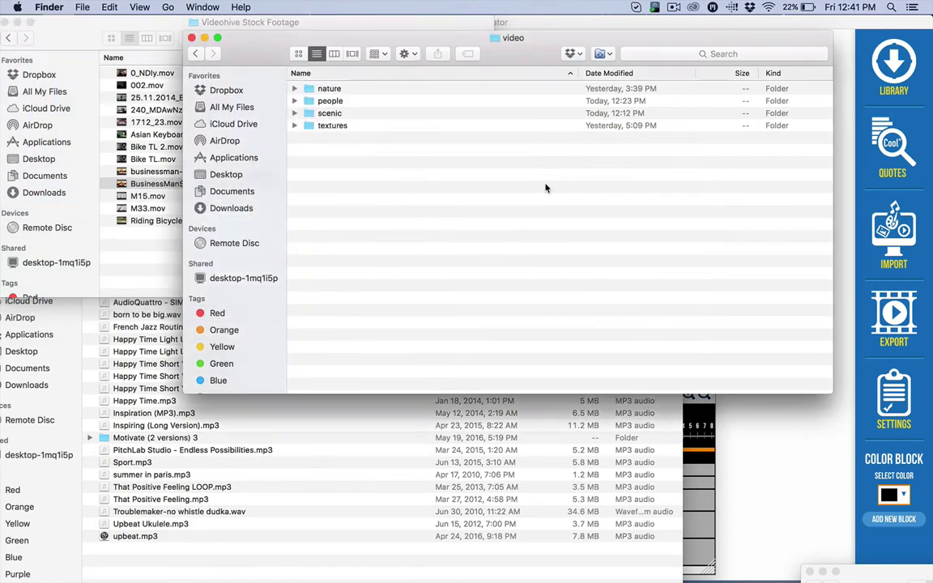
pyautogui.moveTo(262, 56); pyautogui.dragTo(317, 39)
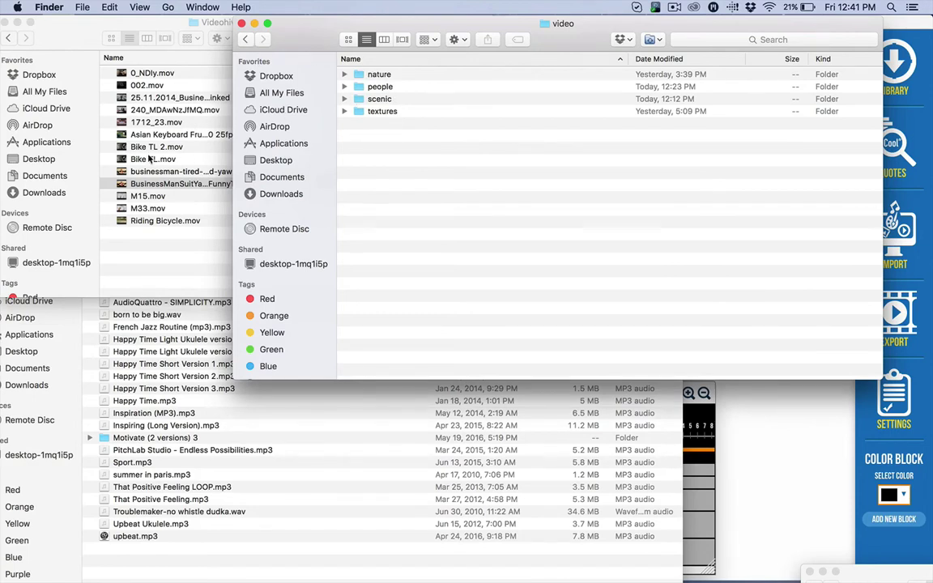
pyautogui.click(146, 184)
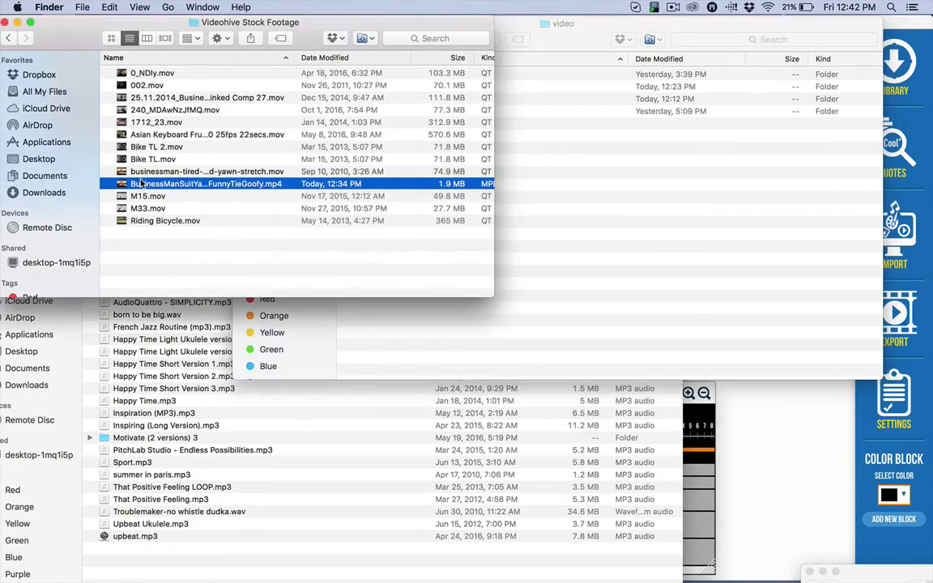
pyautogui.press('Return')
pyautogui.press('Return')
pyautogui.rightClick(173, 188)
pyautogui.moveTo(235, 202)
pyautogui.click(543, 253)
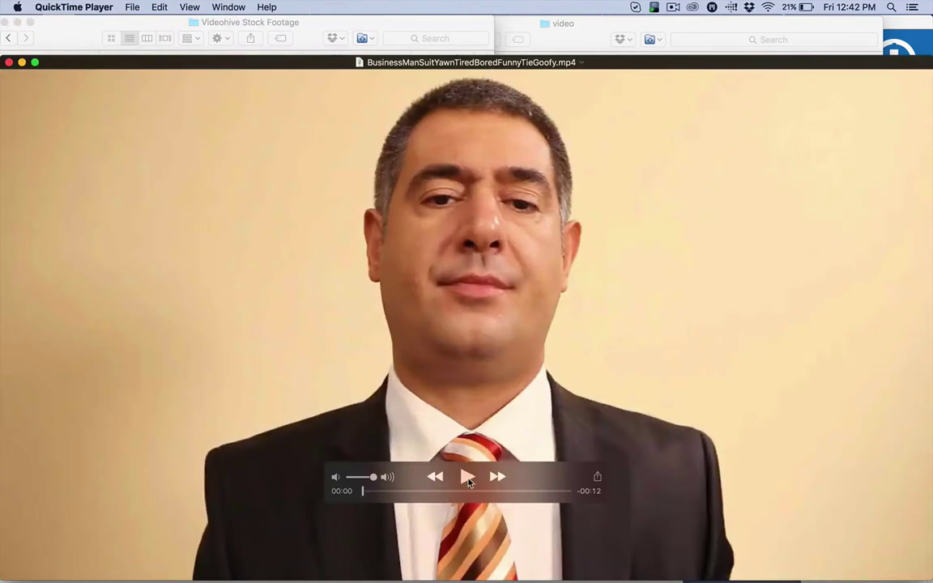
pyautogui.click(468, 478)
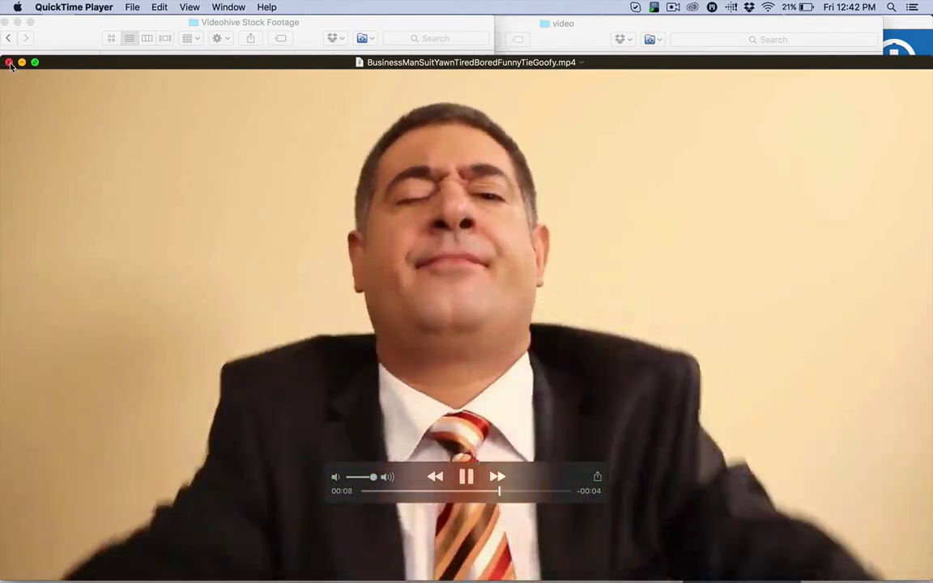
pyautogui.click(6, 64)
# - Append Comical to the businessman clip's name after Goofy
pyautogui.click(247, 188)
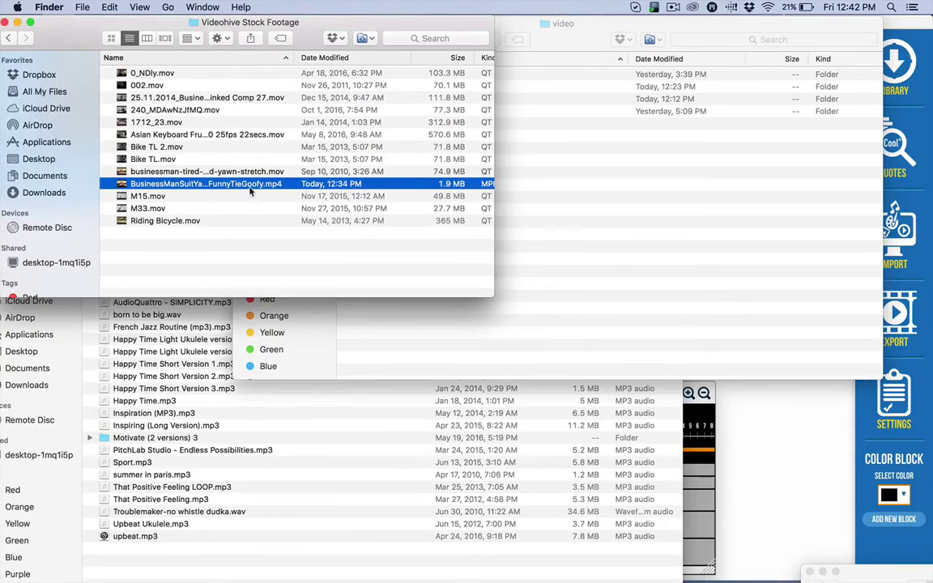
pyautogui.click(244, 185)
pyautogui.press('Right')
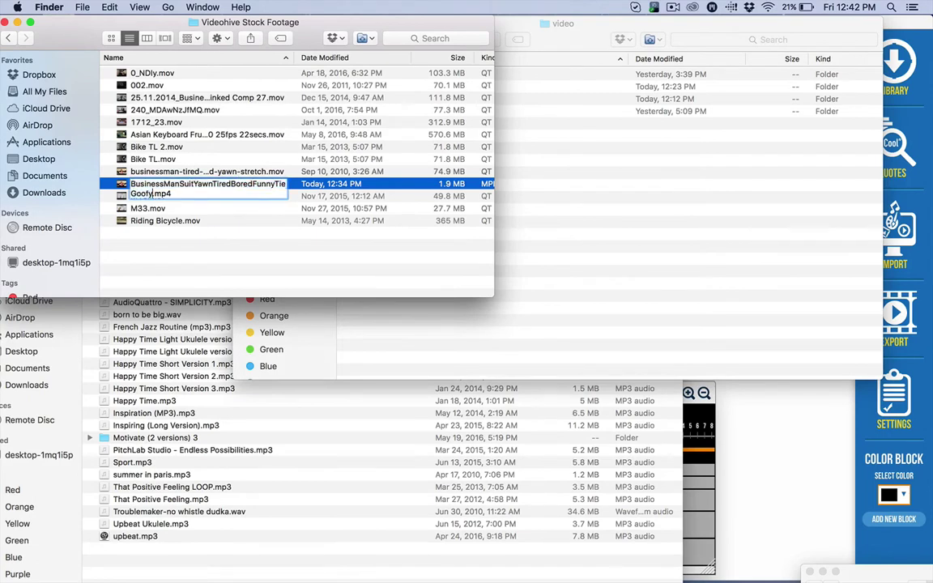
pyautogui.write('Comical')
pyautogui.press('Return')
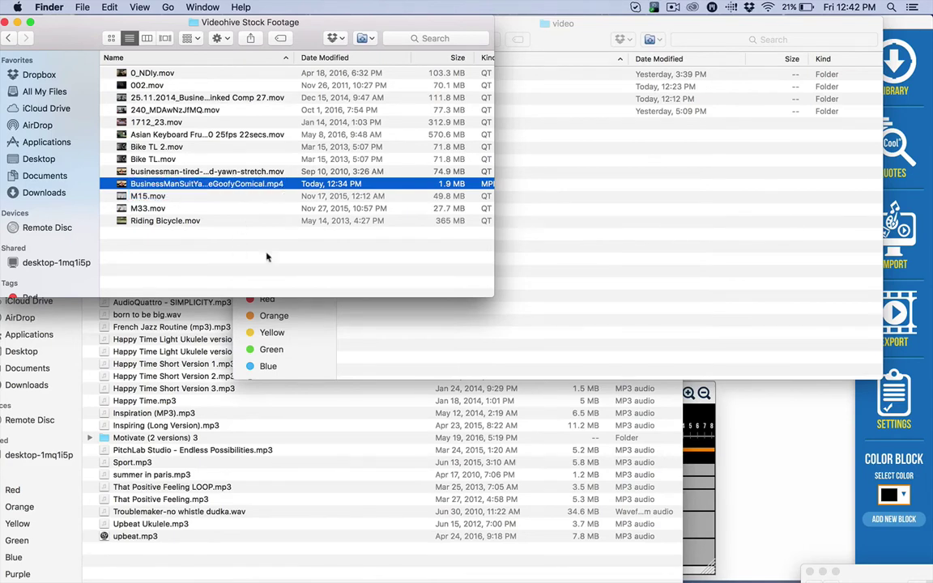
# - Move the renamed businessman clip into the library's people video folder
pyautogui.click(577, 47)
pyautogui.doubleClick(360, 87)
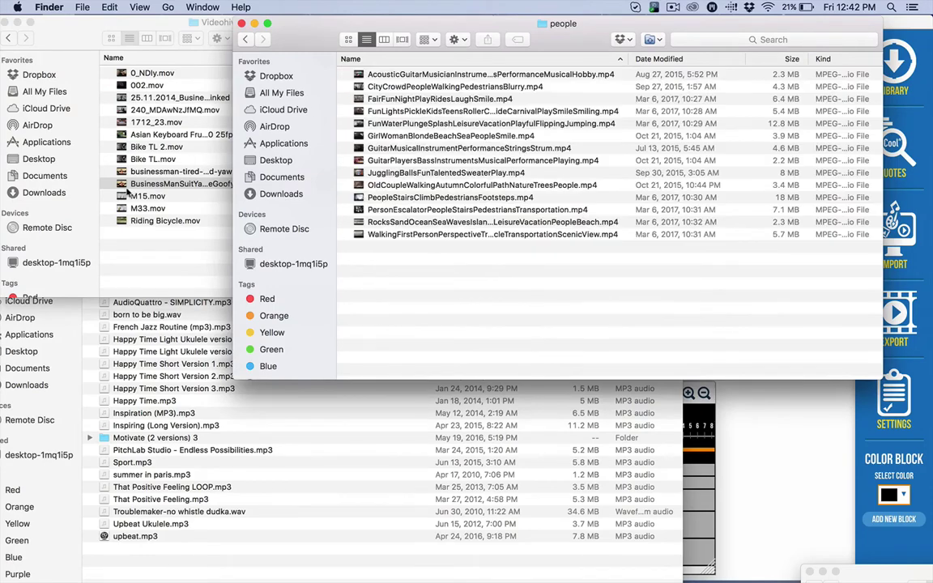
pyautogui.moveTo(120, 185); pyautogui.dragTo(509, 224)
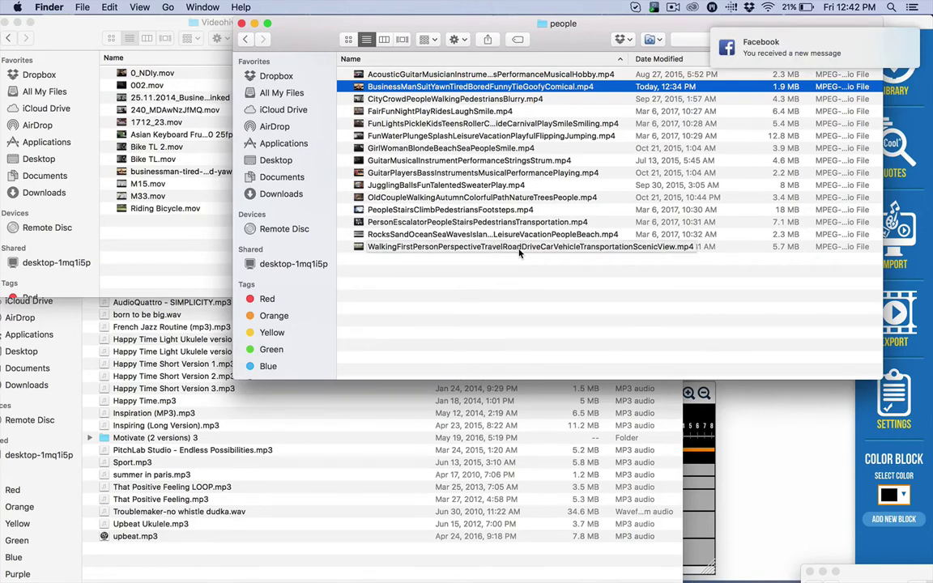
# - Bring Kinetic Text Animator forward and reopen its Library search panel
pyautogui.click(761, 397)
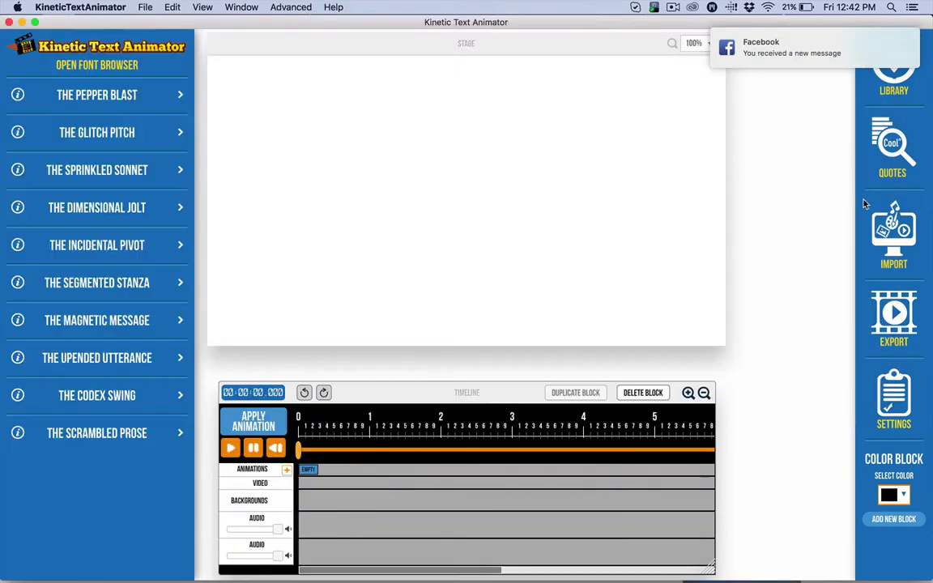
pyautogui.click(893, 81)
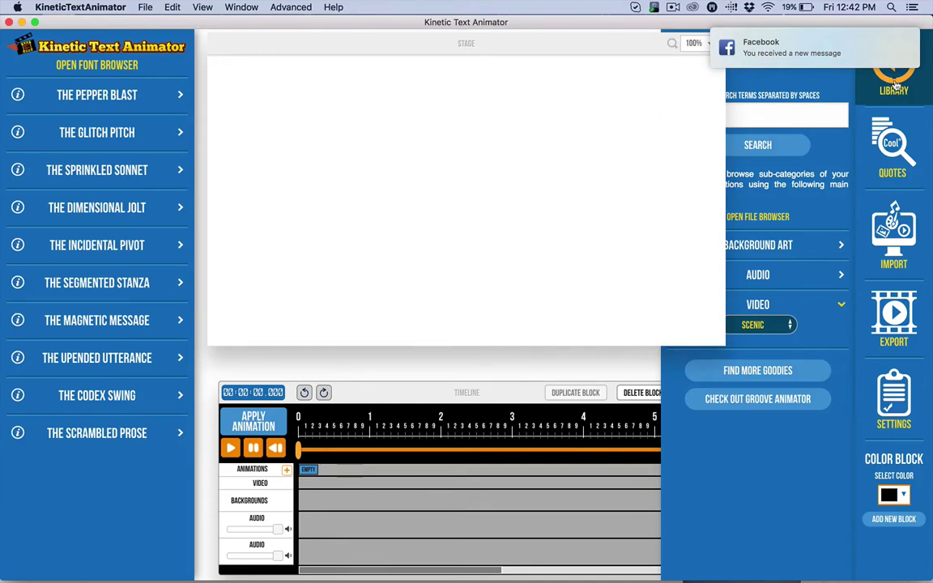
pyautogui.click(805, 75)
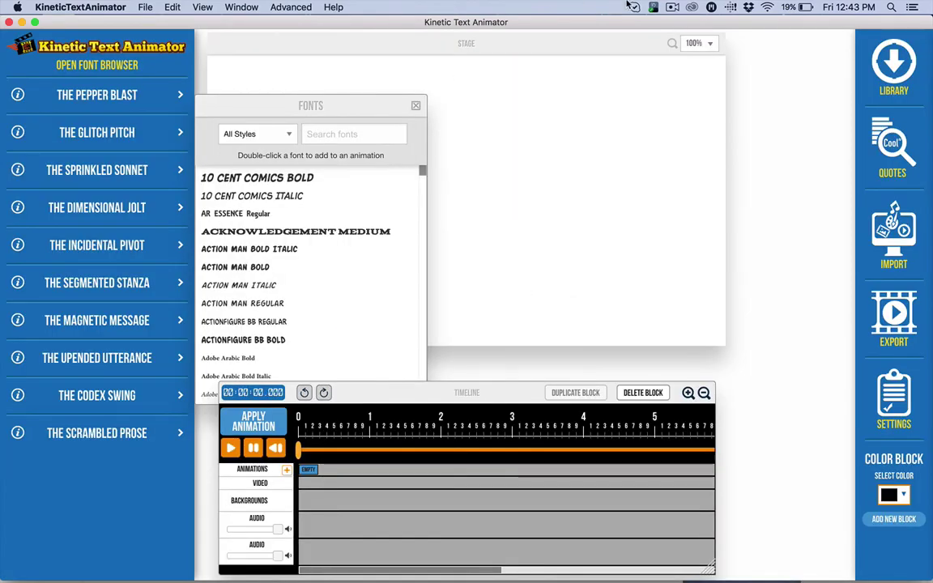
pyautogui.click(893, 65)
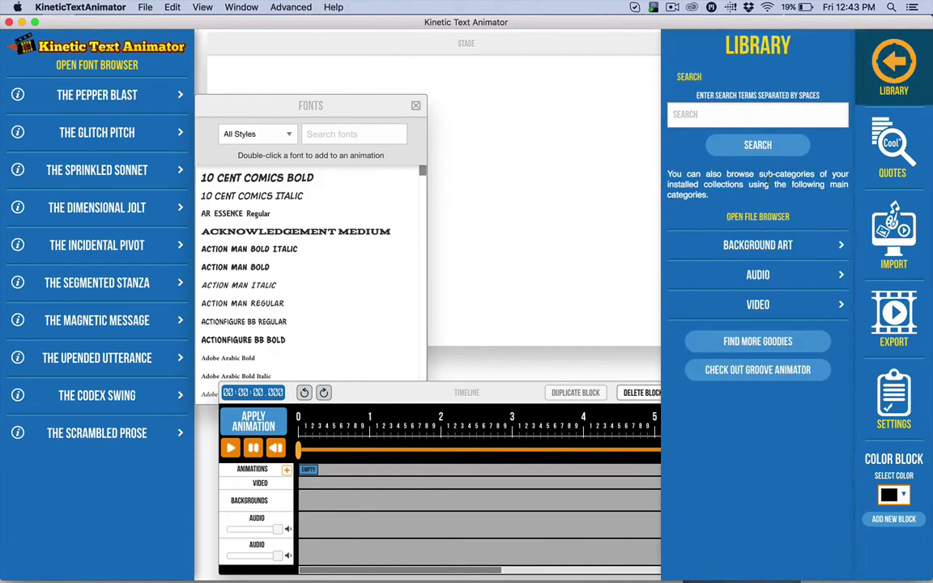
# - Search the Library for BUSINESS, preview the clip results, then close them
pyautogui.click(766, 115)
pyautogui.write('busine')
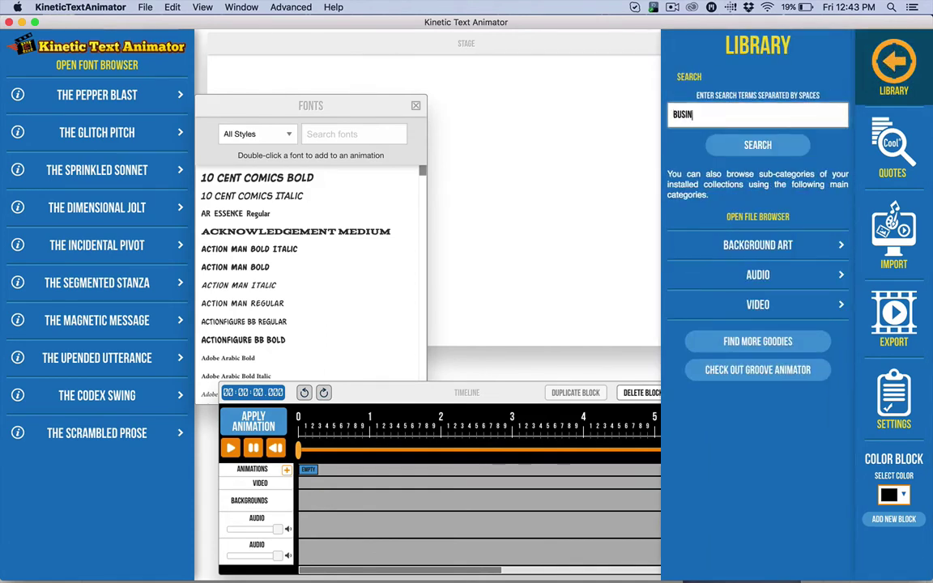
pyautogui.write('ss')
pyautogui.click(765, 144)
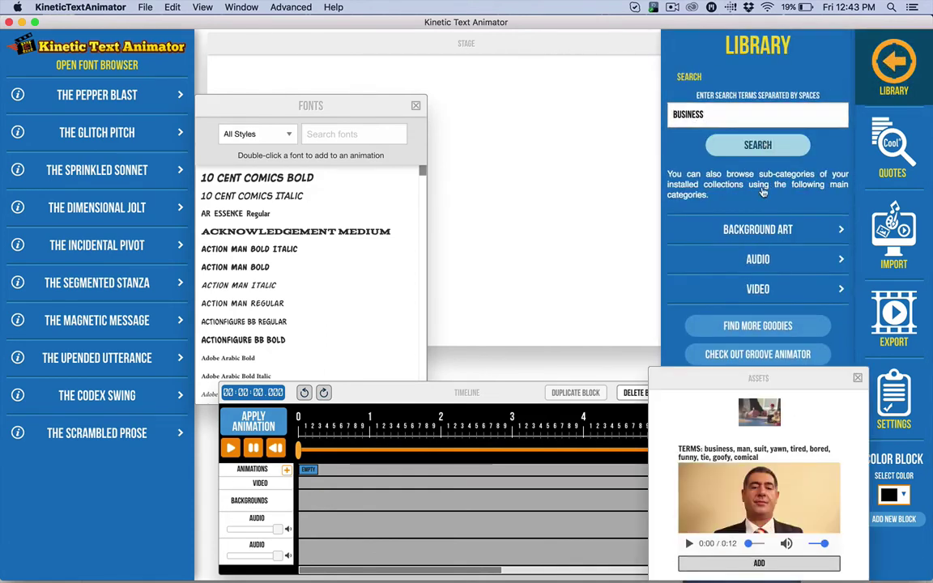
pyautogui.moveTo(695, 387); pyautogui.dragTo(476, 161)
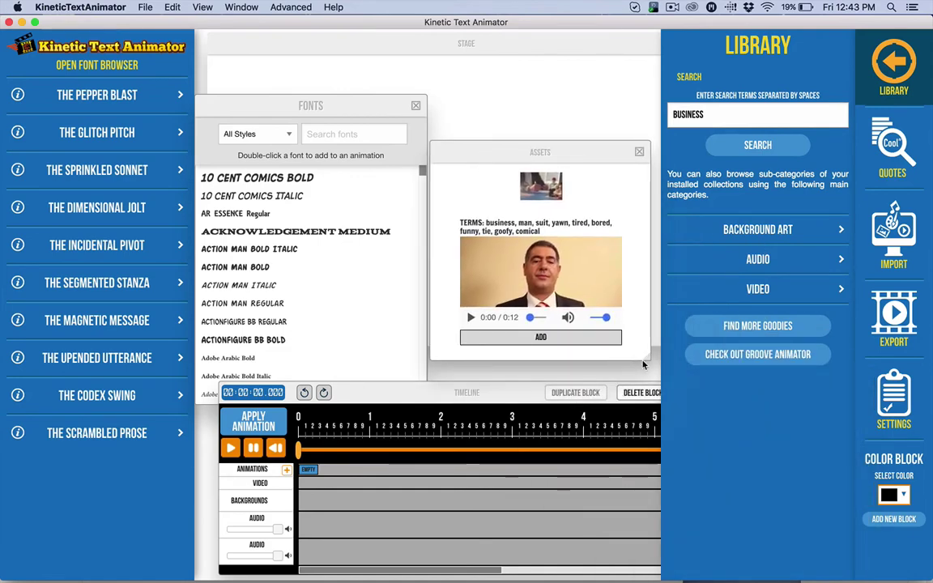
pyautogui.moveTo(648, 358); pyautogui.dragTo(655, 453)
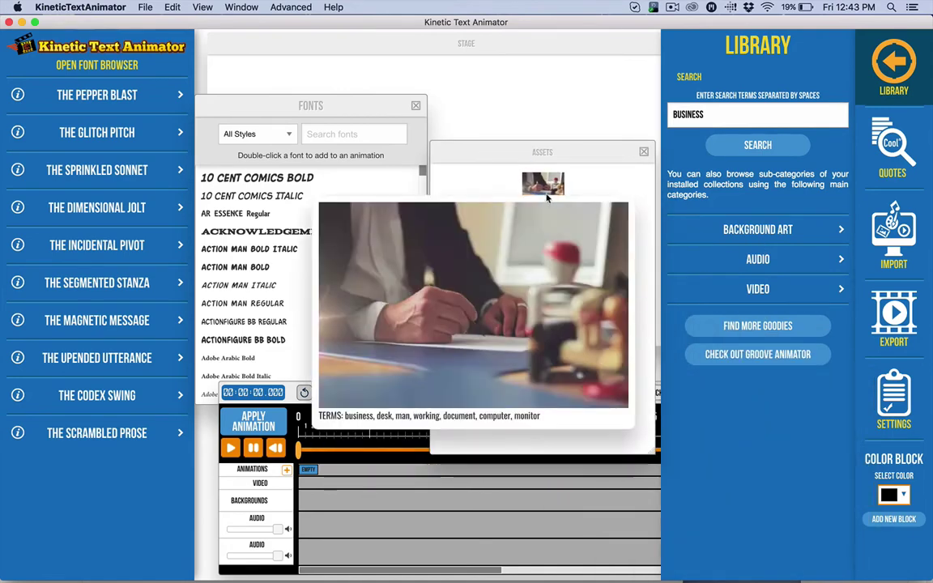
pyautogui.moveTo(546, 193)
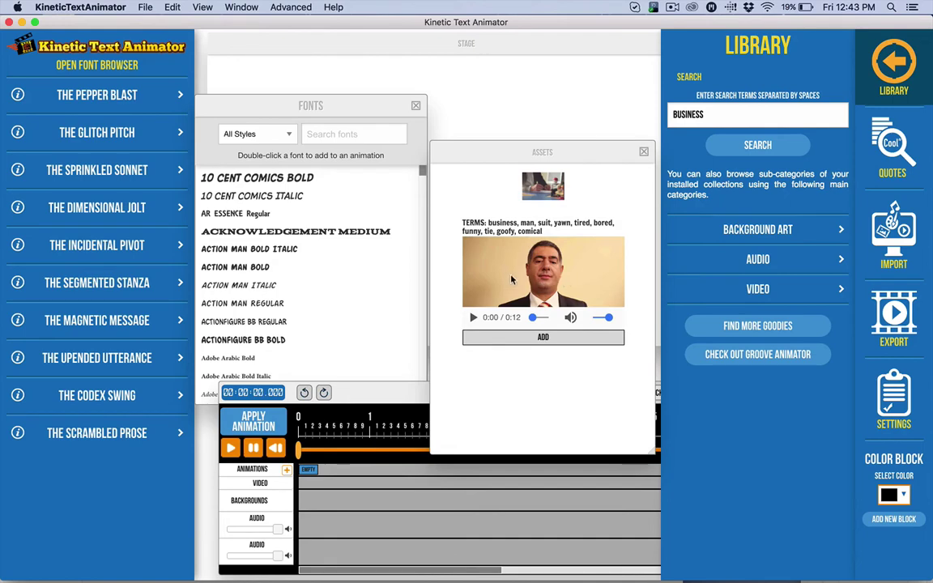
pyautogui.click(643, 155)
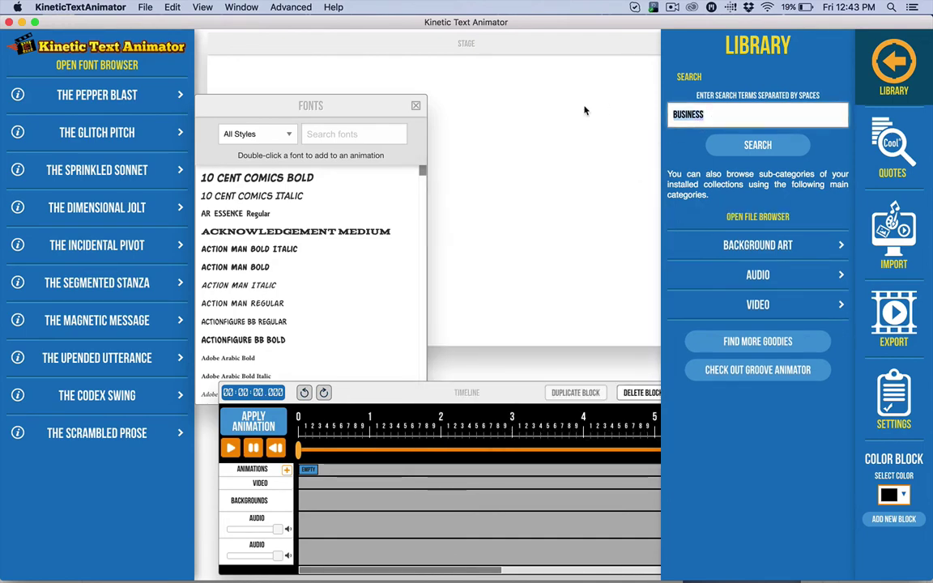
# - Search the Library for TROUBLE and close the guitar track result
pyautogui.write('bu')
pyautogui.press('BackSpace')
pyautogui.press('BackSpace')
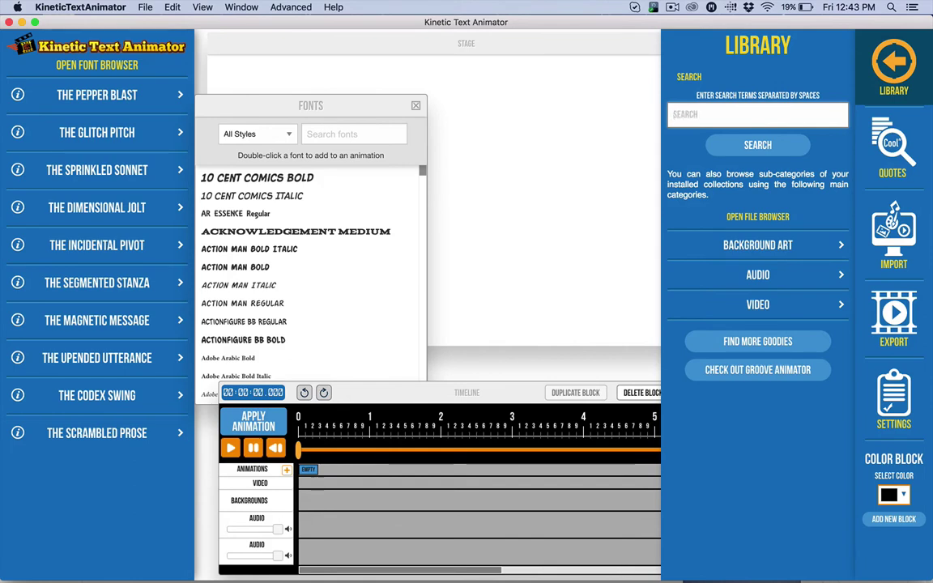
pyautogui.write('yououble')
pyautogui.press('Return')
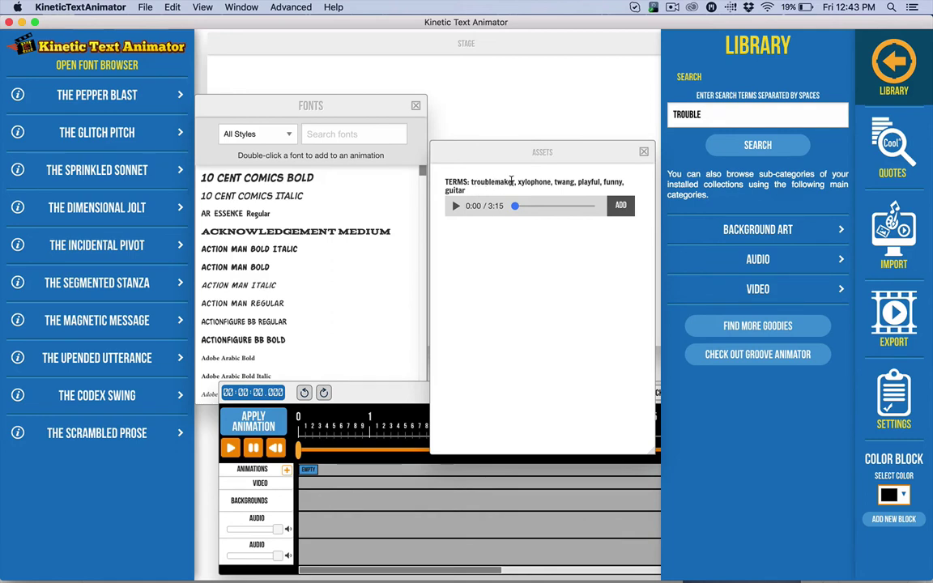
pyautogui.click(643, 151)
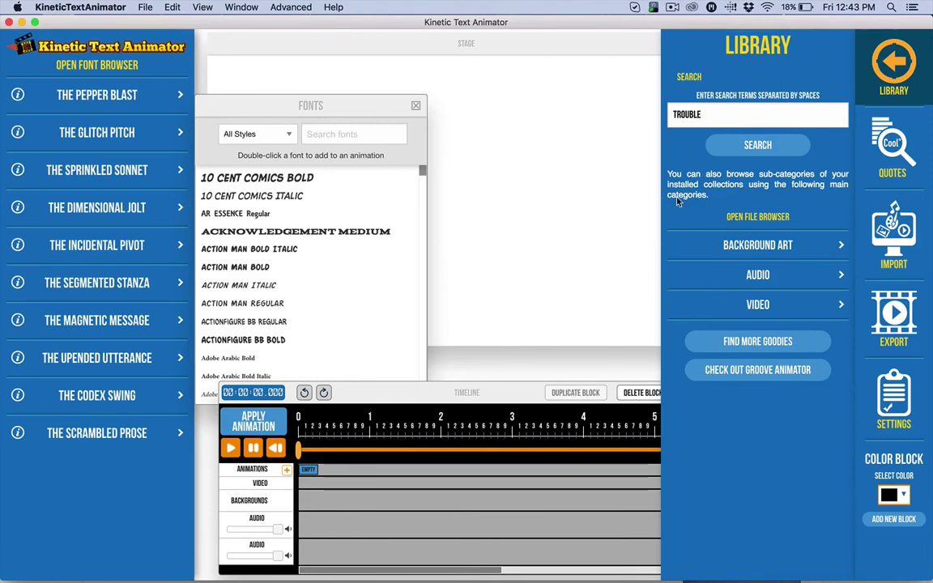
# - Open the app's data folder in Finder via Advanced > Manage app data
pyautogui.click(290, 8)
pyautogui.click(299, 24)
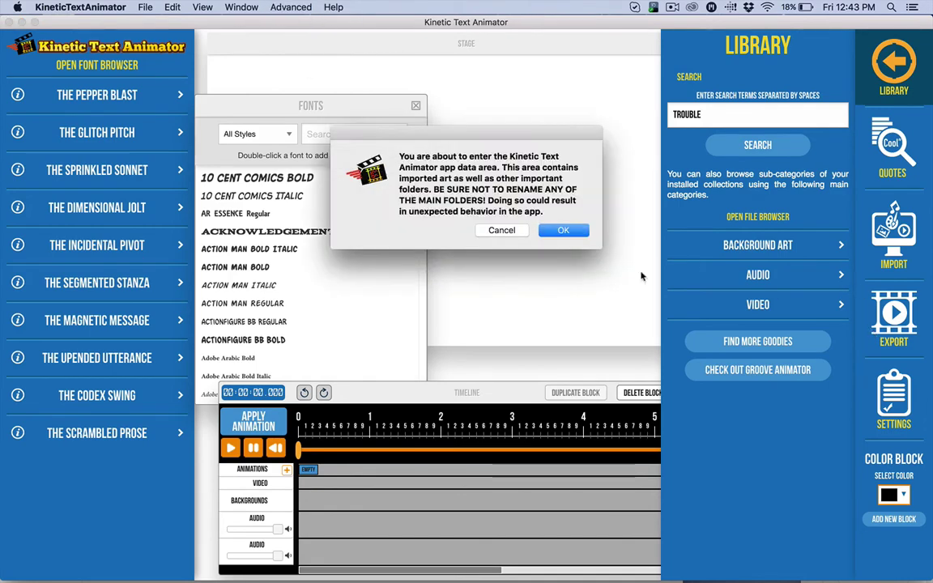
pyautogui.click(562, 230)
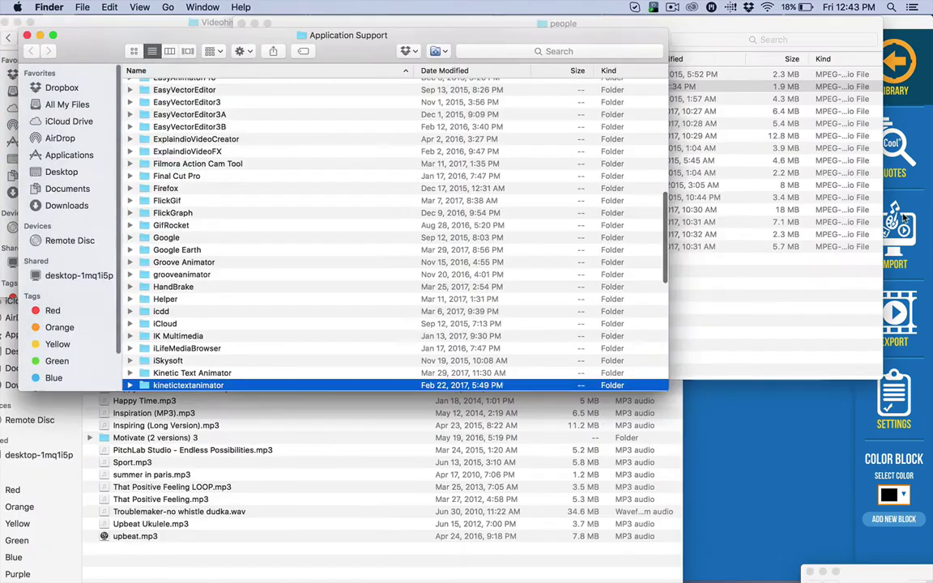
# - Browse kinetictextanimator, glance at the video folder, then open the backgrounds folder
pyautogui.doubleClick(141, 385)
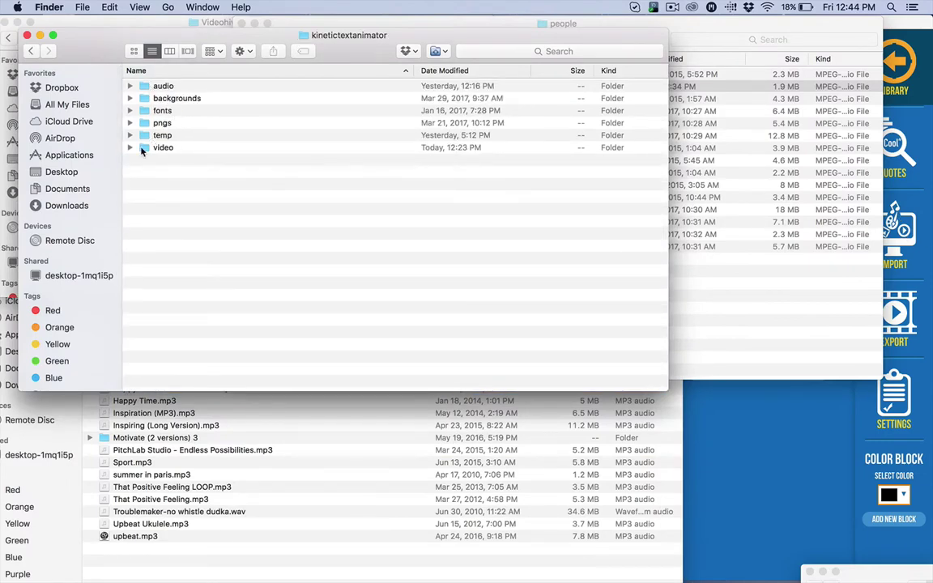
pyautogui.doubleClick(158, 146)
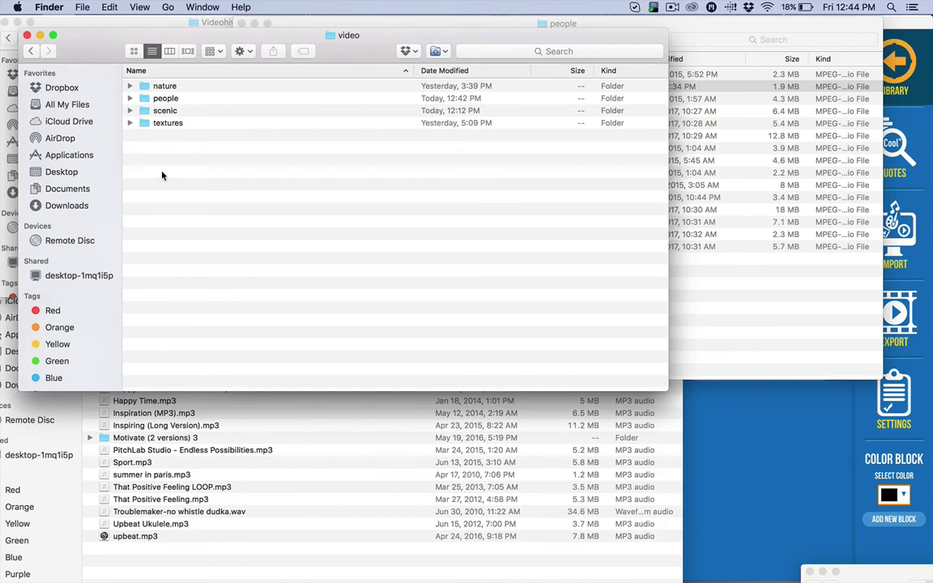
pyautogui.click(31, 51)
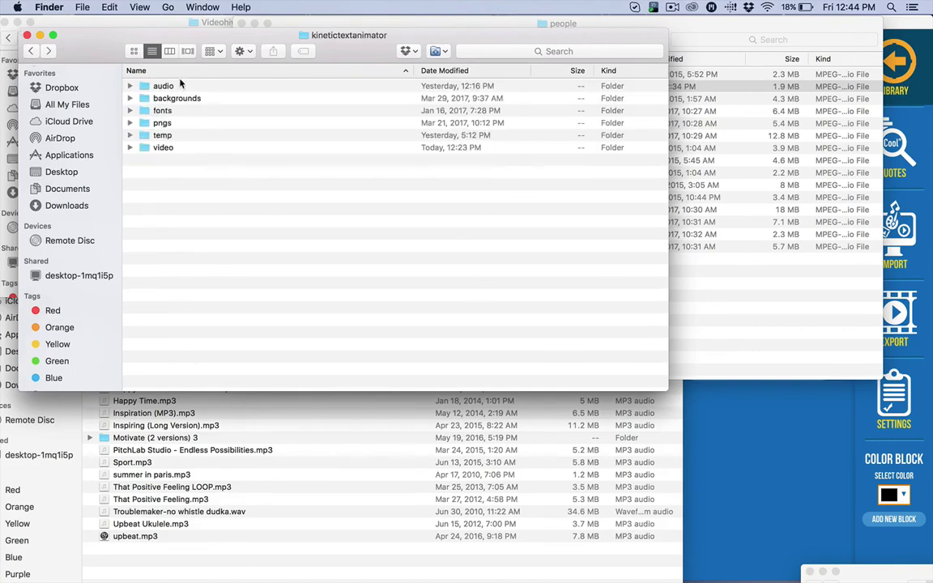
pyautogui.click(148, 98)
pyautogui.doubleClick(148, 98)
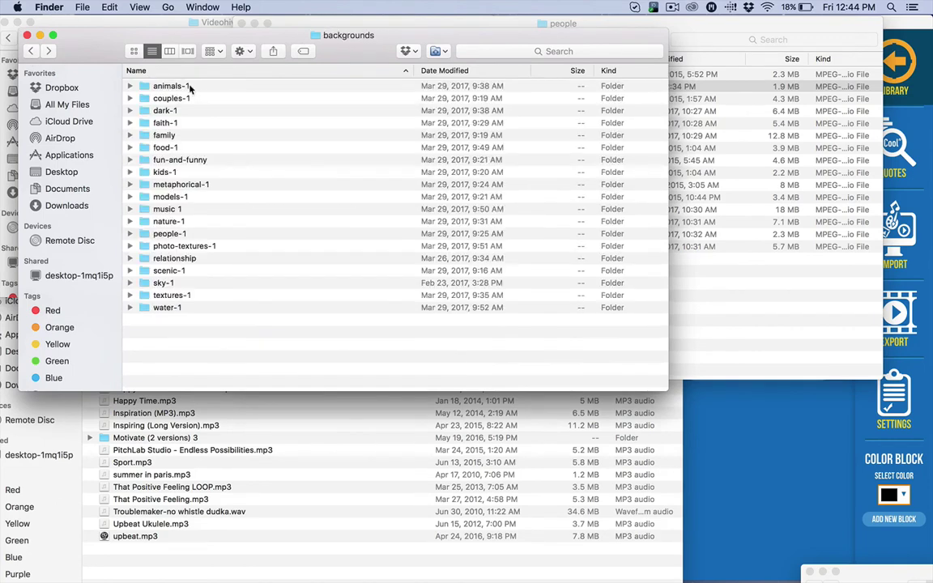
# - Expand the family folder to check its keyword-named image files, then collapse it
pyautogui.click(128, 135)
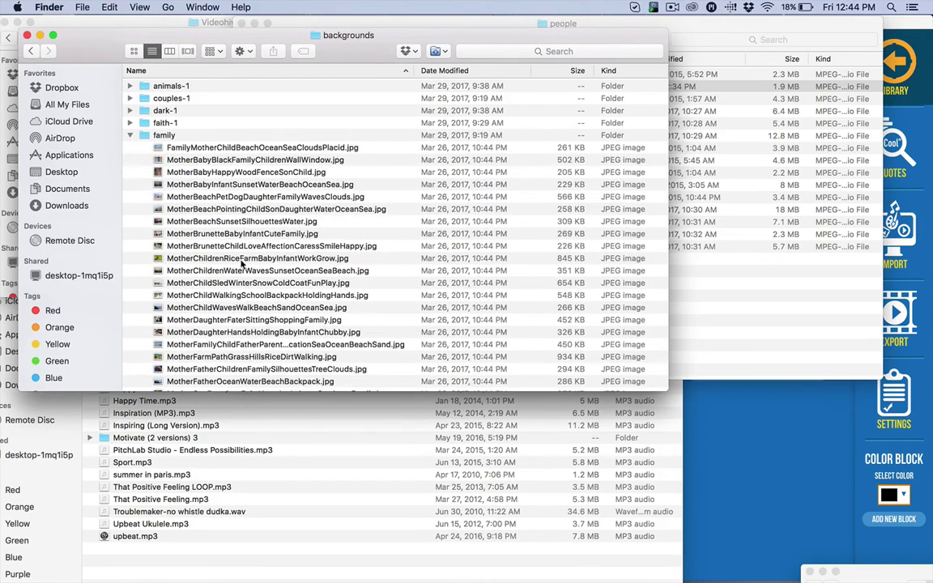
pyautogui.scroll(-10, 240, 265)
pyautogui.scroll(5, 241, 265)
pyautogui.scroll(10, 241, 265)
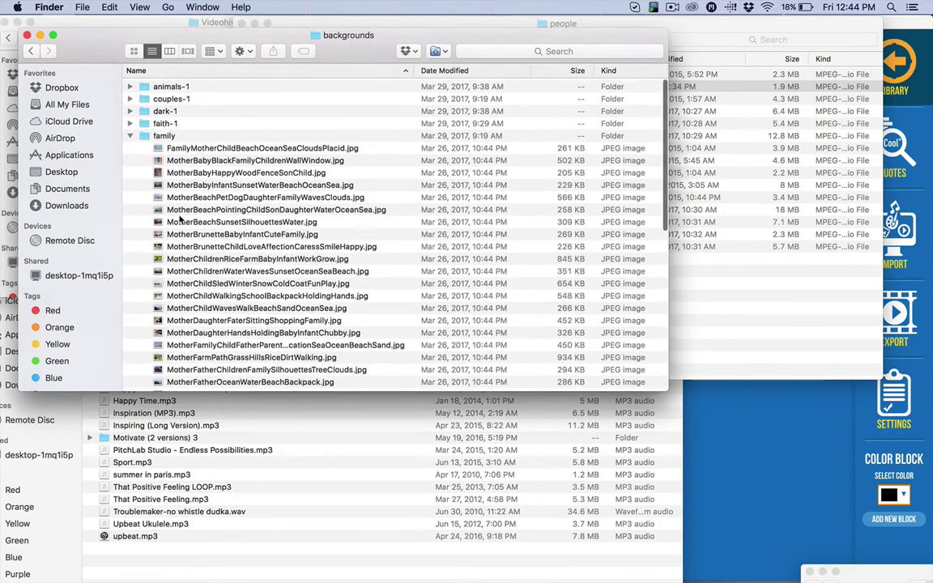
pyautogui.click(129, 135)
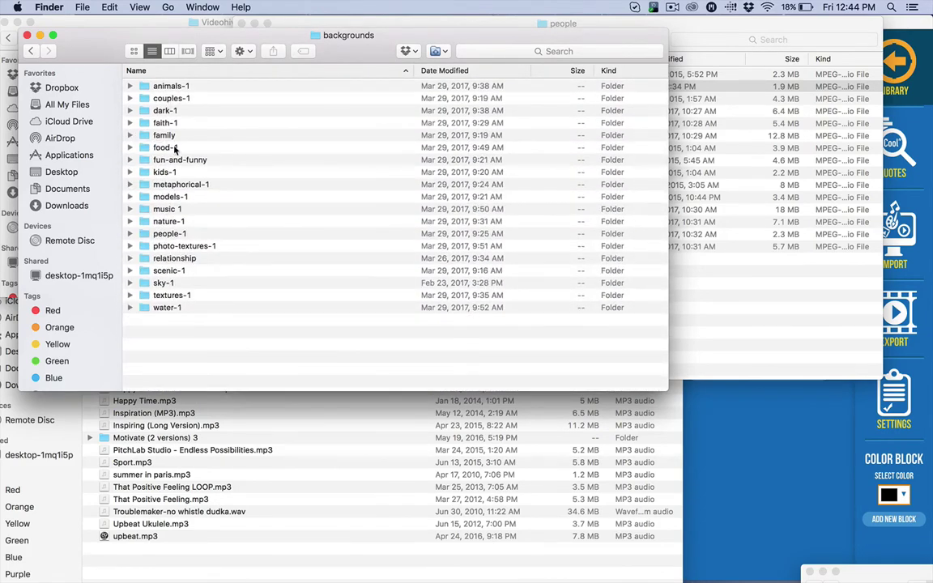
# - Inspect the image names in the relationship folder and its couples-1 subfolder, then collapse both
pyautogui.click(130, 258)
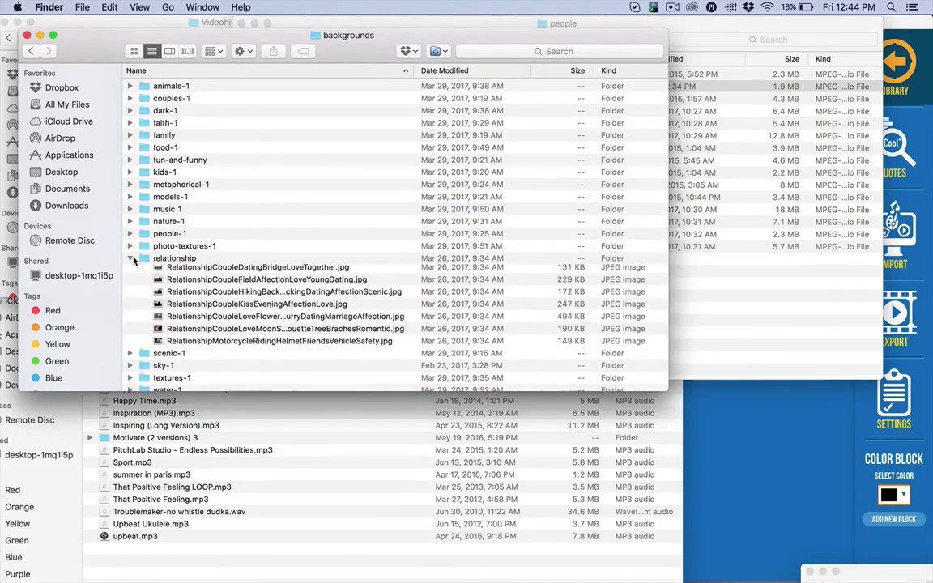
pyautogui.scroll(-3, 146, 267)
pyautogui.scroll(4, 154, 203)
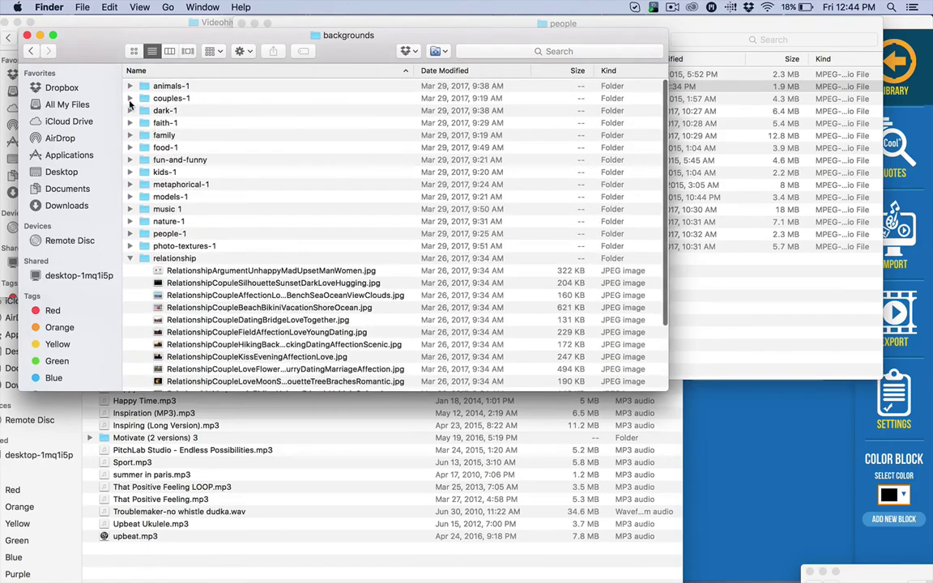
pyautogui.click(130, 98)
pyautogui.scroll(-10, 217, 180)
pyautogui.scroll(-3, 217, 180)
pyautogui.scroll(15, 179, 145)
pyautogui.click(129, 98)
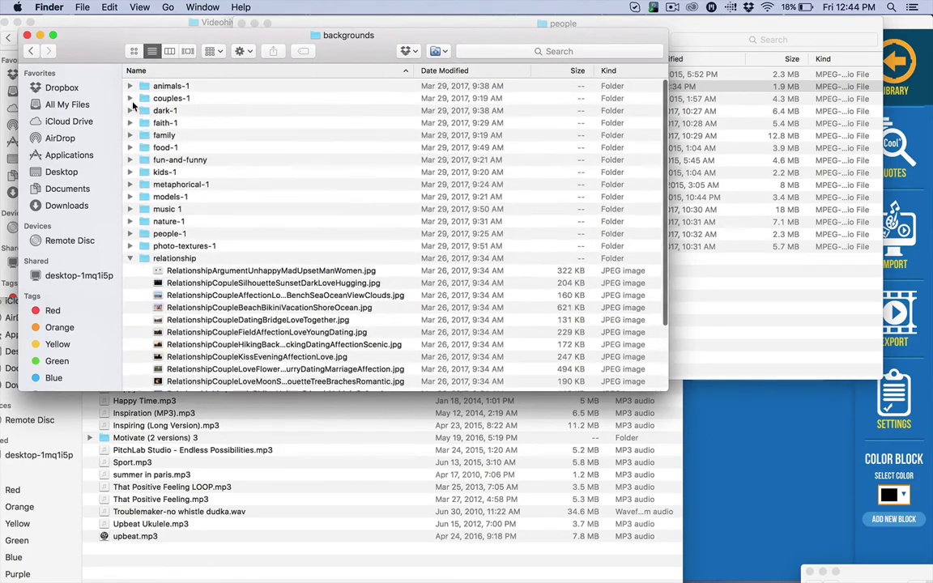
pyautogui.click(130, 259)
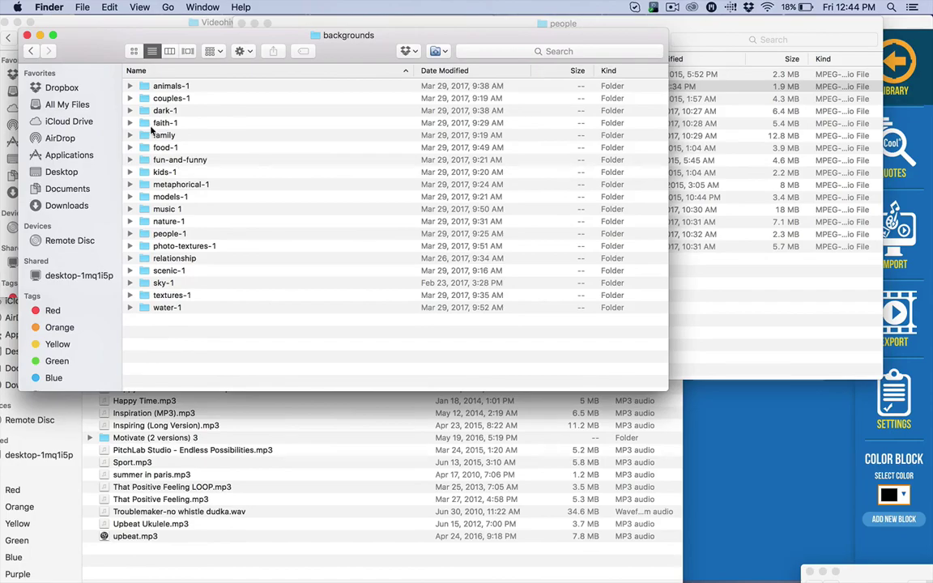
# - Recheck the family folder's images, then return to the kinetictextanimator folder
pyautogui.click(129, 135)
pyautogui.scroll(-10, 211, 198)
pyautogui.scroll(10, 211, 198)
pyautogui.click(129, 135)
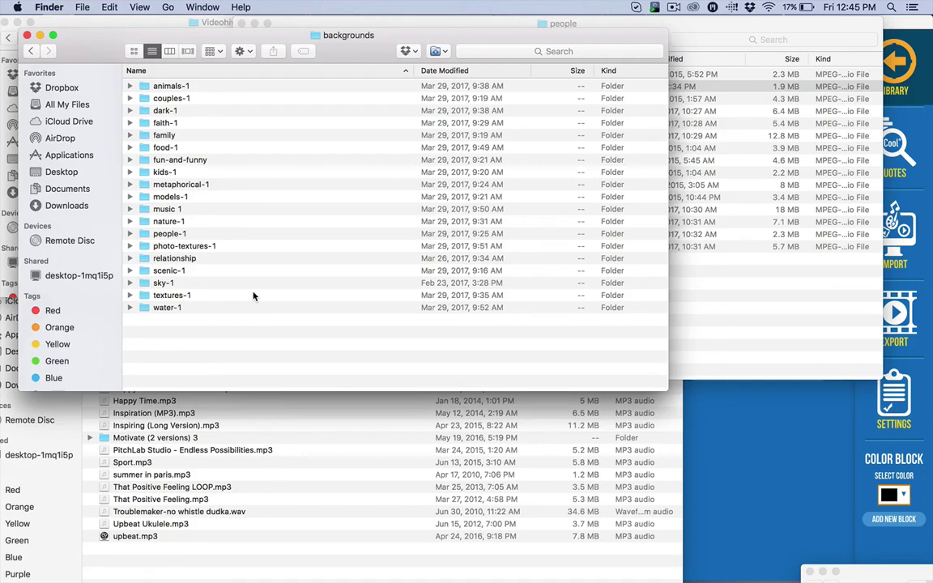
pyautogui.click(35, 49)
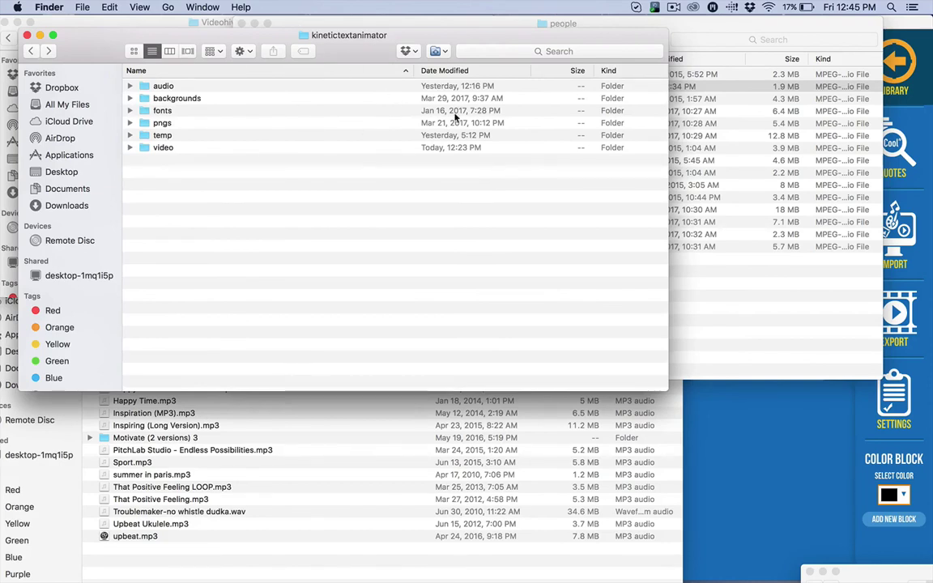